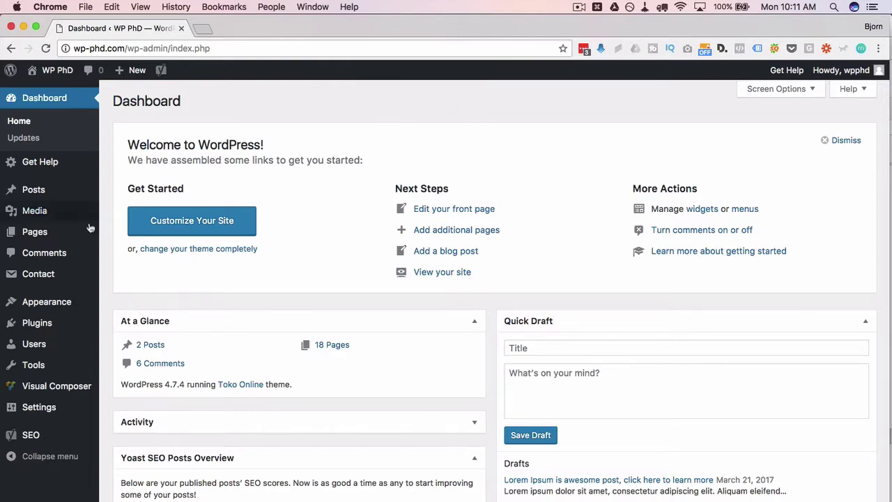
- Create a new page titled 'VC Slider' and publish it at /vc-slider/
mouse_move(46, 236)
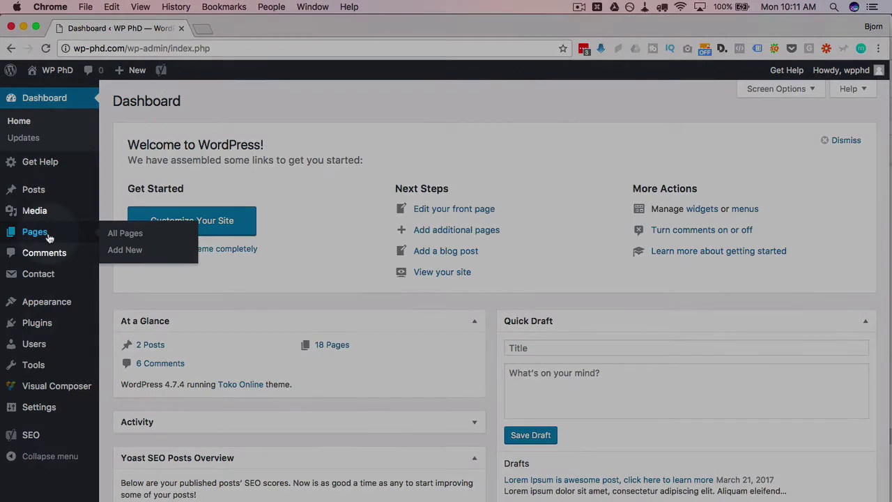
left_click(129, 257)
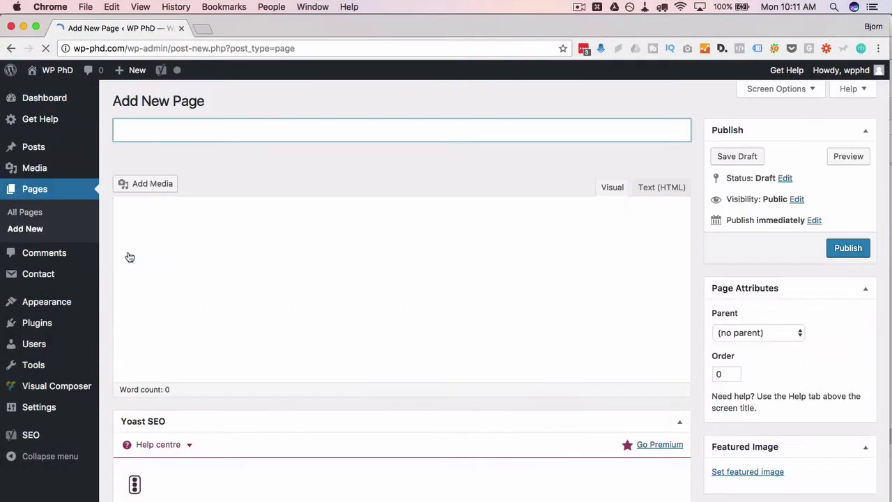
type("VC Slider")
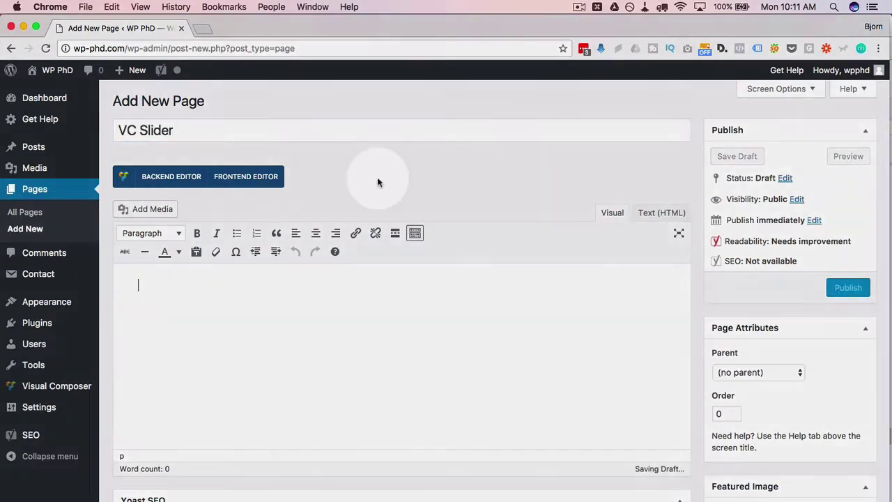
left_click(261, 179)
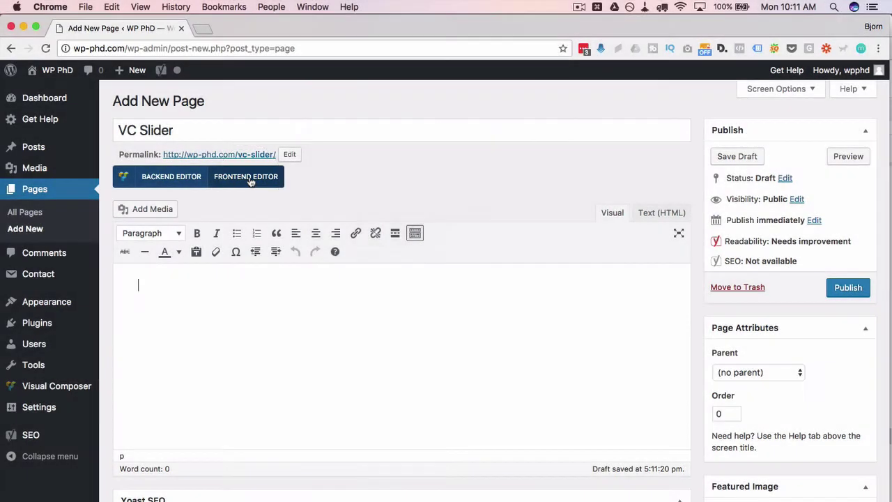
left_click(484, 202)
left_click(857, 282)
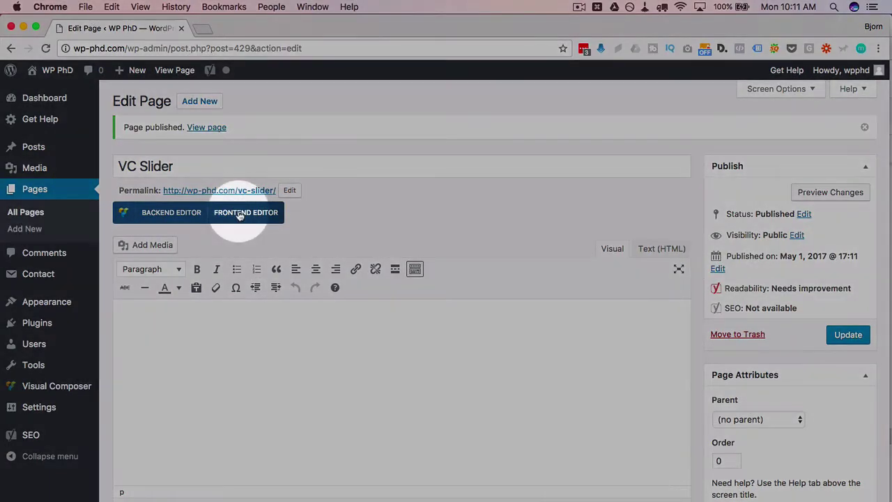
- Open the blank VC Slider page in the front-end editor and close Page Settings unchanged
left_click(244, 212)
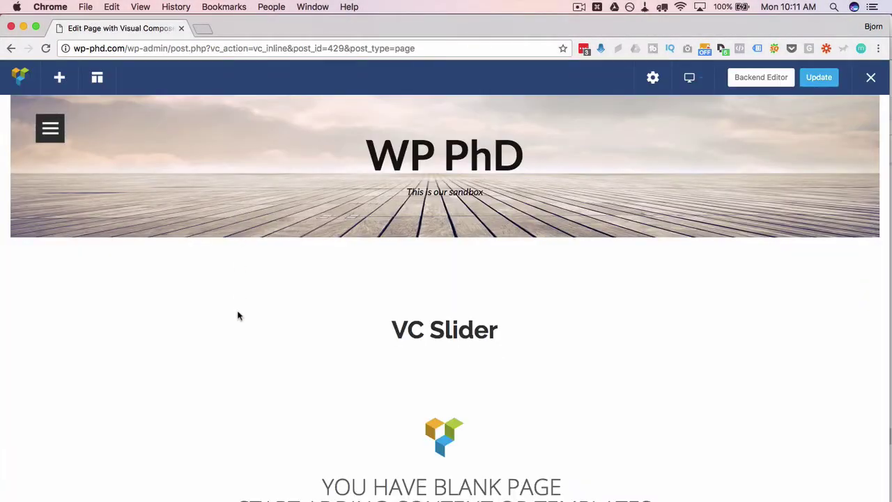
scroll(237, 315, "down", 3)
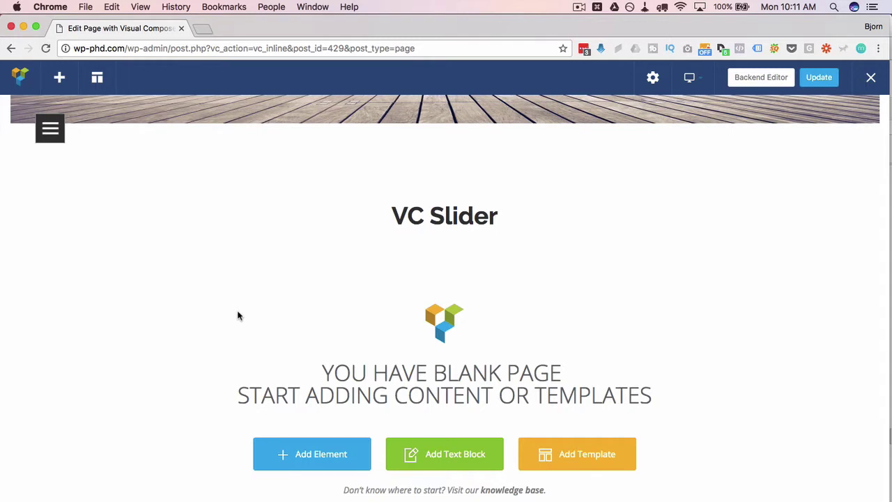
scroll(237, 315, "down", 4)
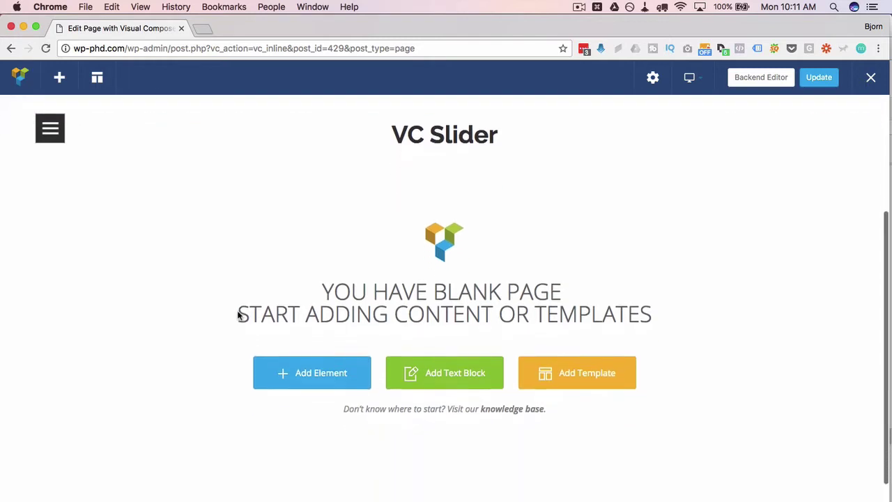
scroll(274, 363, "up", 6)
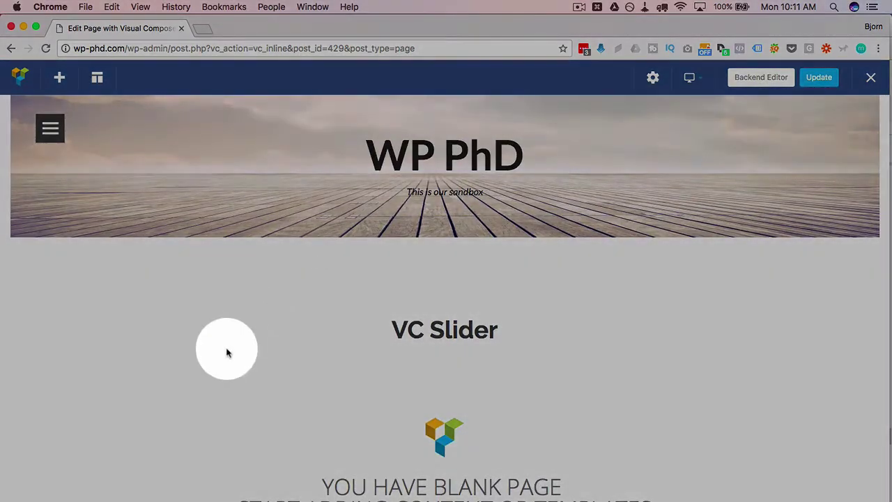
scroll(225, 350, "down", 4)
left_click_drag(376, 225, 491, 205)
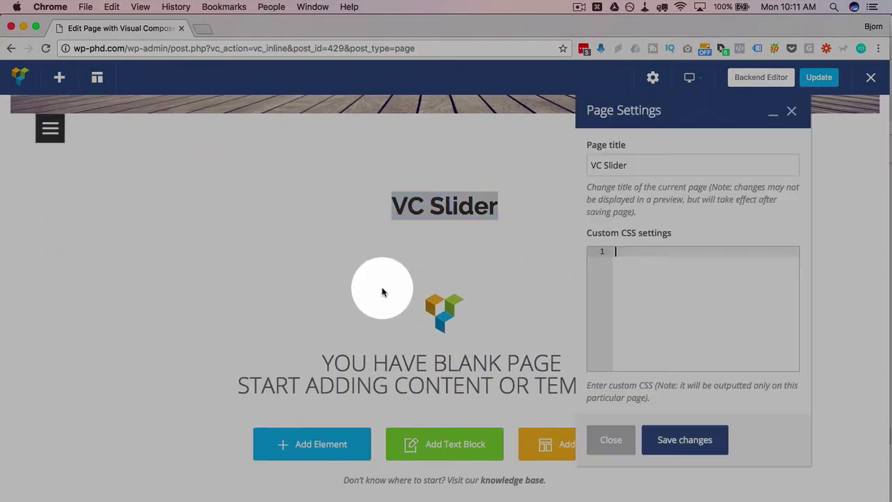
scroll(378, 290, "down", 1)
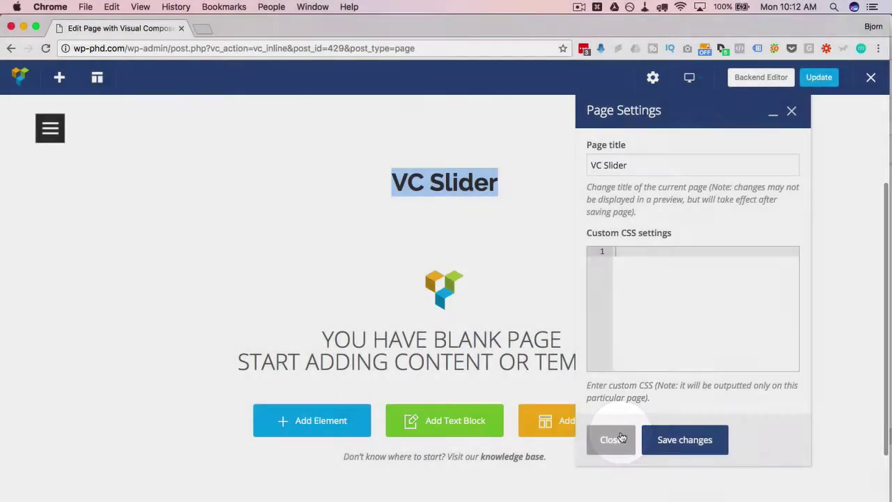
left_click(619, 439)
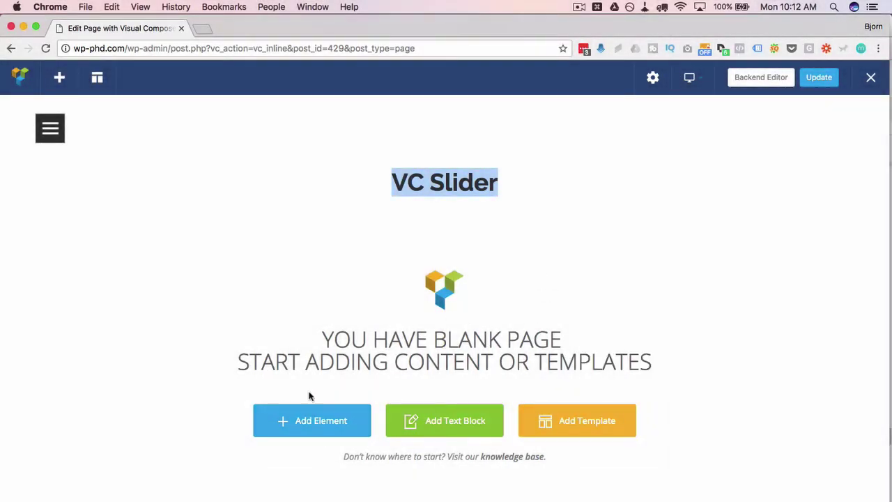
- Add an Image Carousel element and review its settings, which have no images yet
left_click(318, 430)
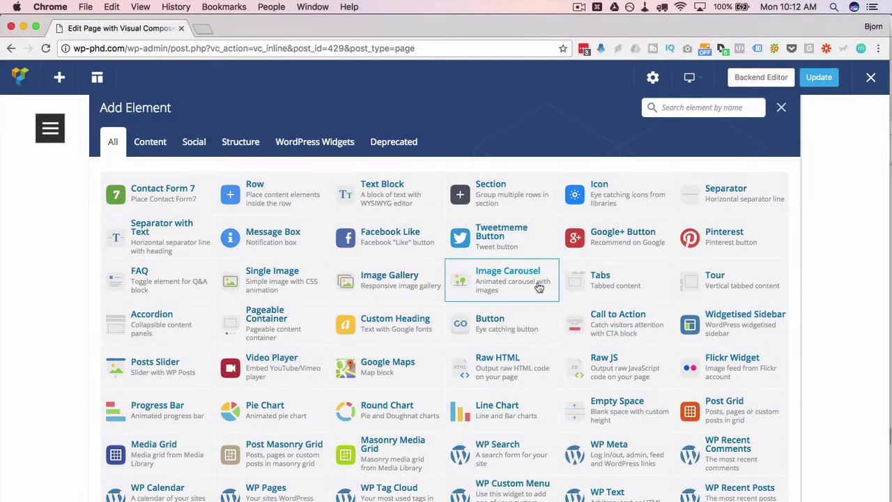
left_click(539, 286)
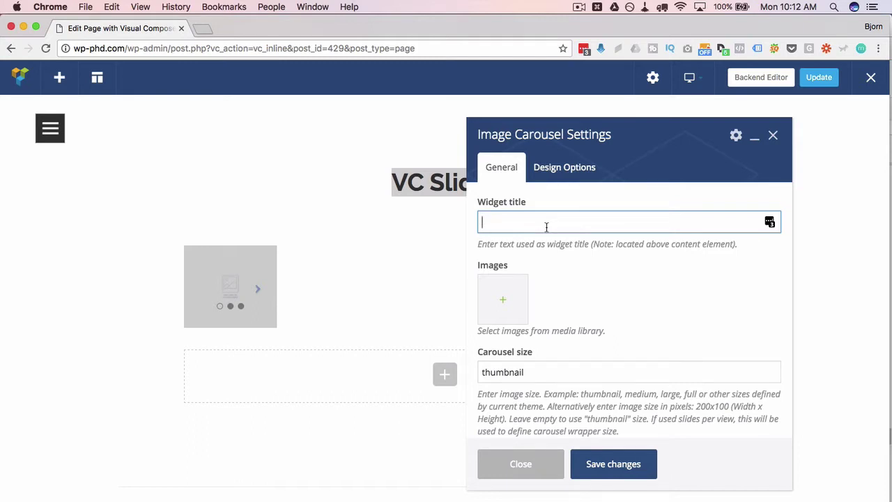
scroll(549, 283, "down", 3)
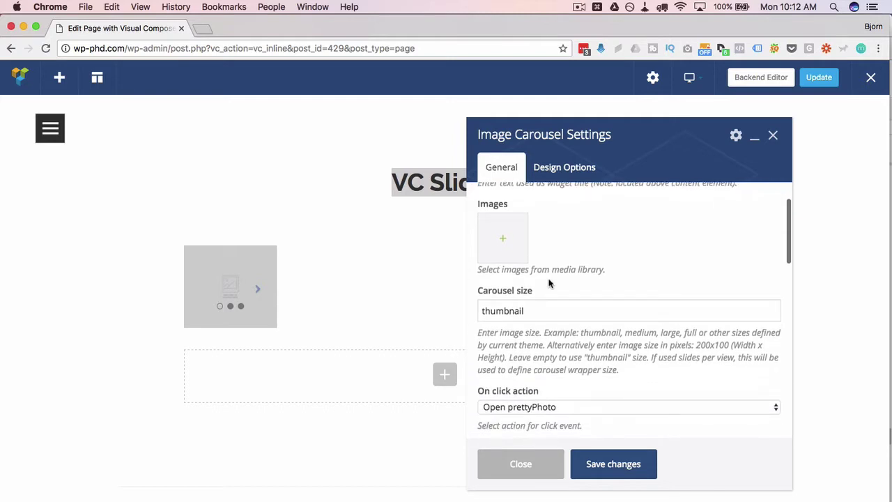
scroll(549, 283, "up", 1)
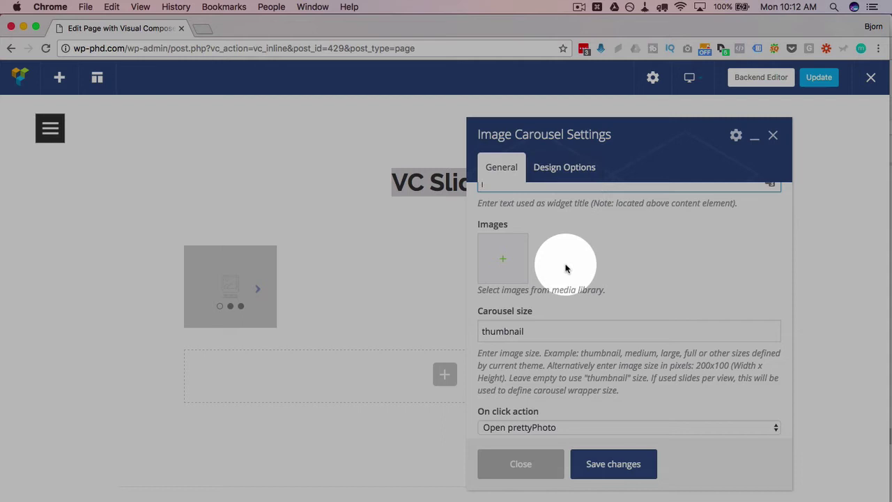
scroll(565, 268, "up", 2)
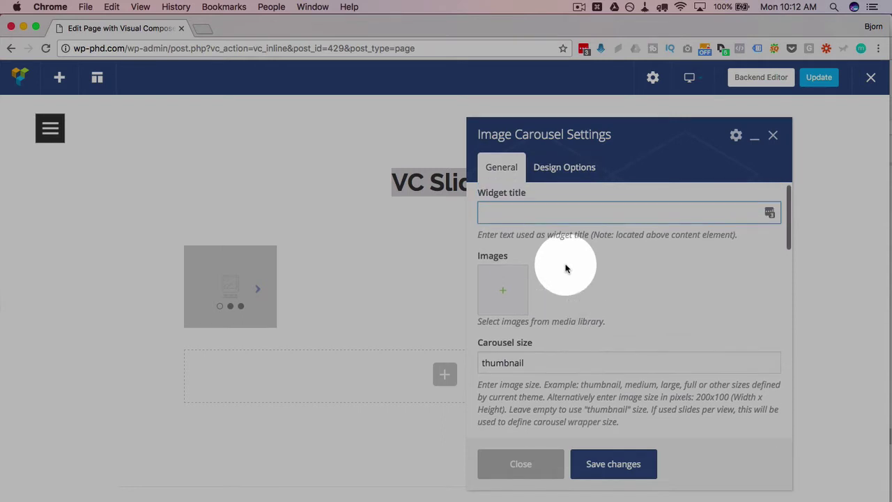
- Upload five landscape photos from Finder and add all five to the carousel's Images
left_click(502, 292)
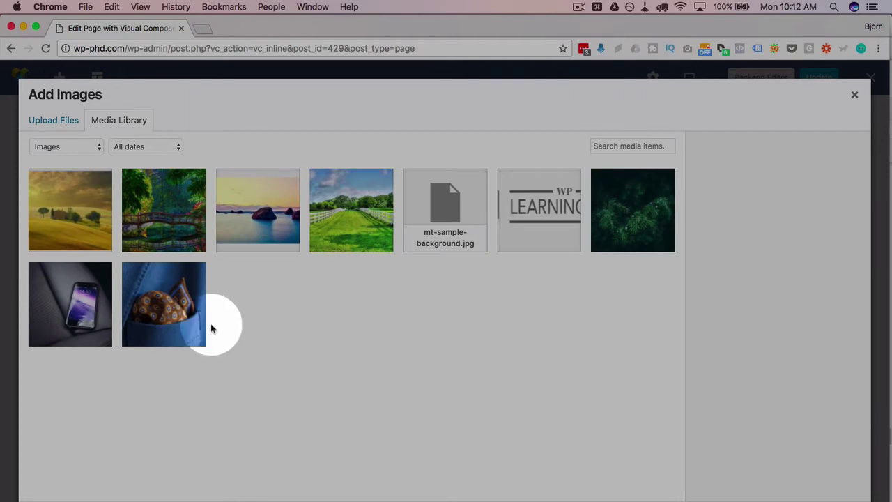
mouse_move(7, 59)
left_click(23, 26)
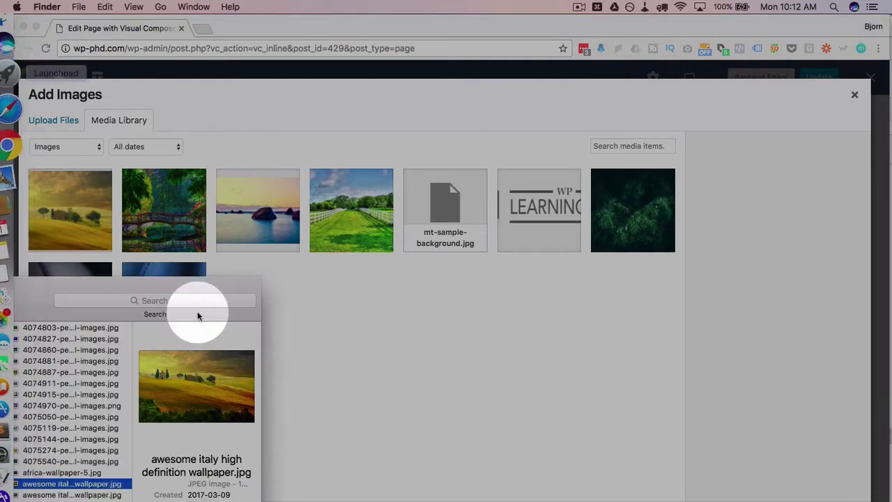
left_click(104, 327)
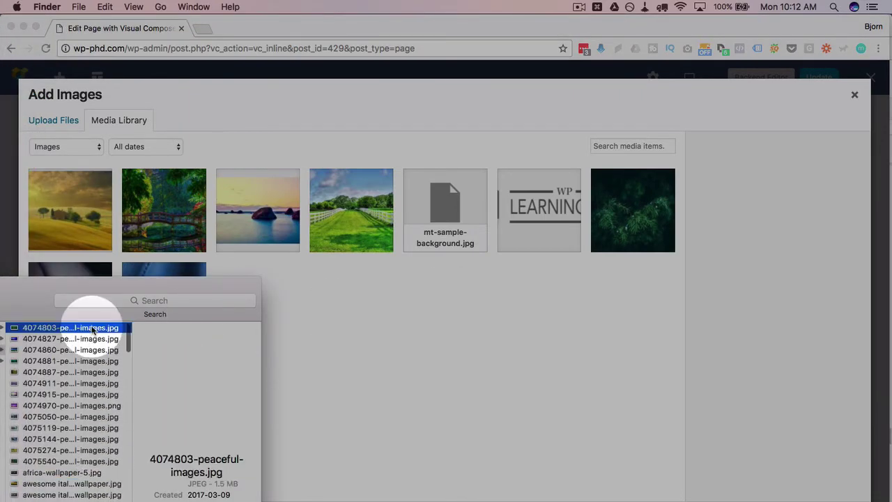
left_click(87, 376, "shift")
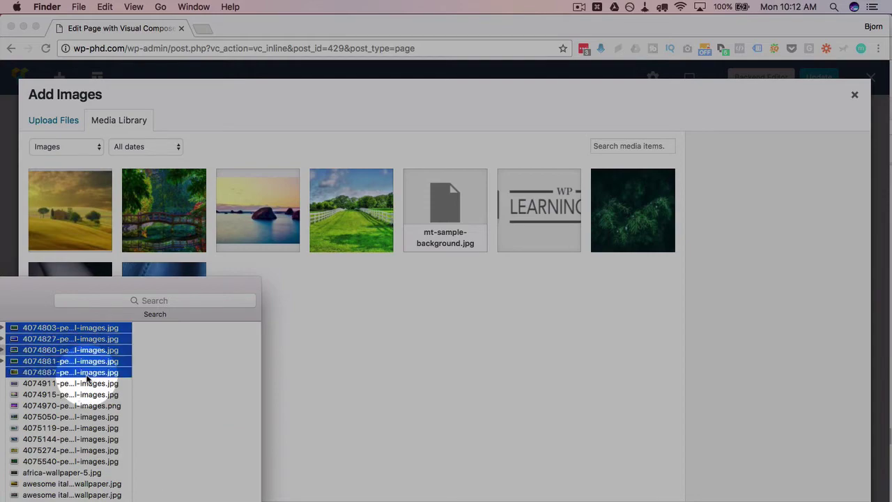
left_click_drag(82, 369, 348, 358)
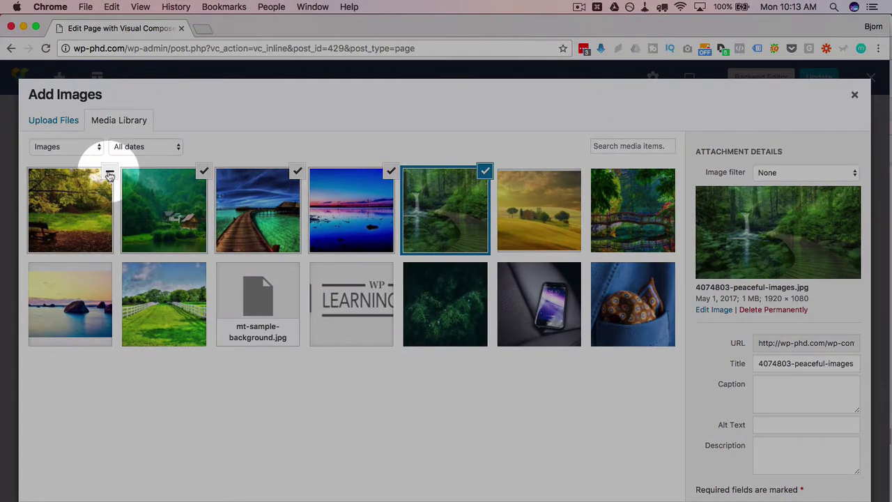
left_click(109, 201)
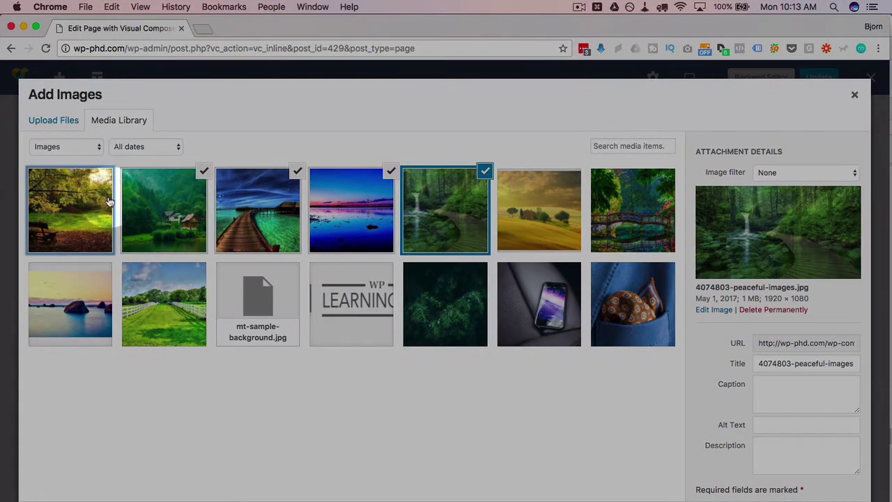
left_click(199, 171)
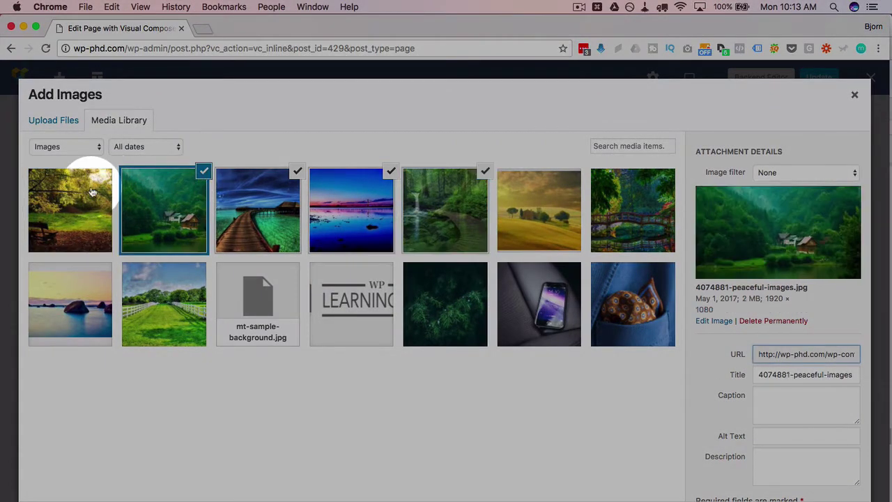
left_click(93, 192)
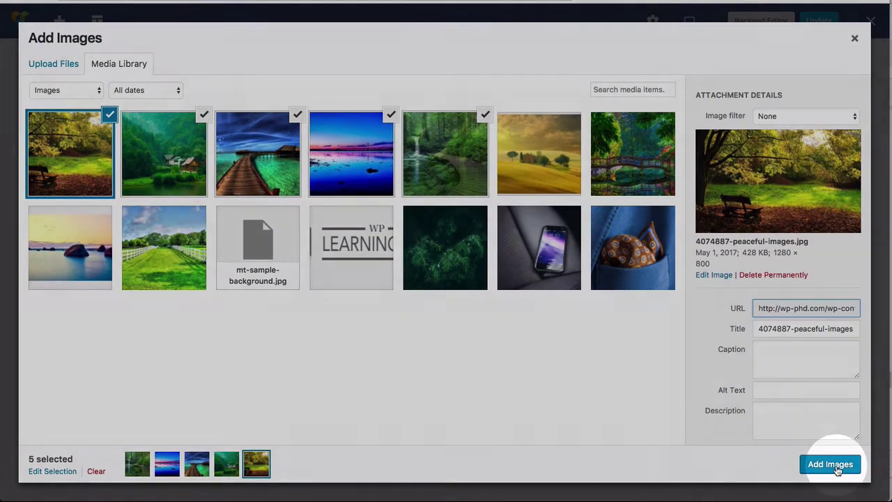
left_click(835, 469)
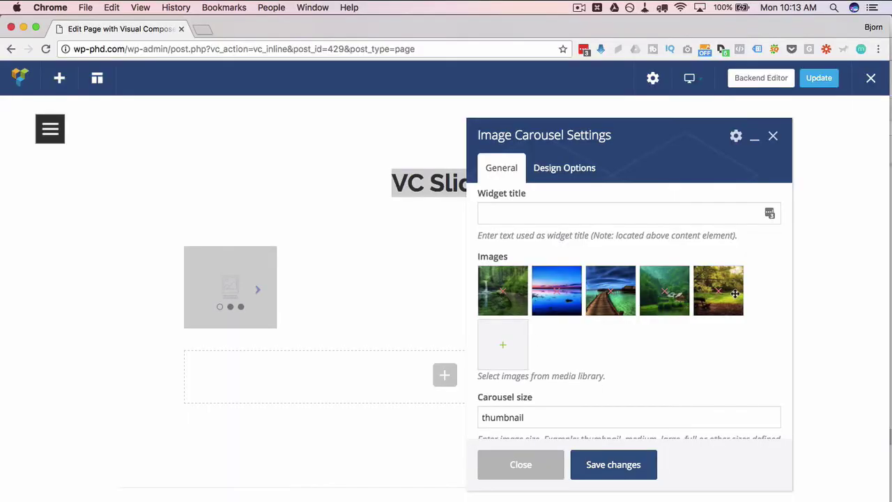
- Set Carousel size to 'large' and On click action to None
scroll(591, 319, "down", 4)
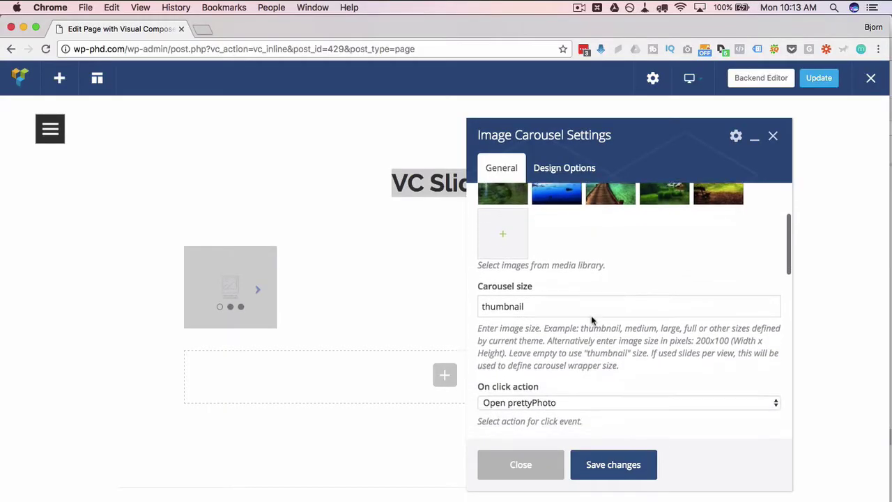
double_click(496, 278)
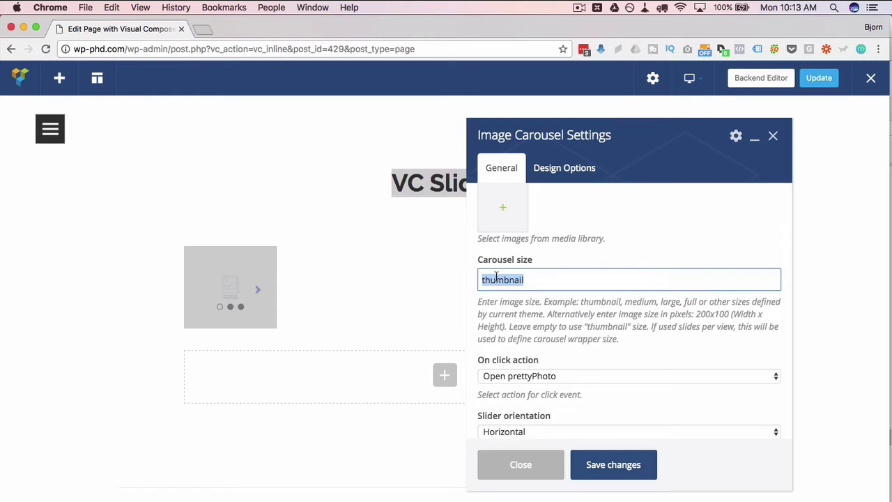
type("large")
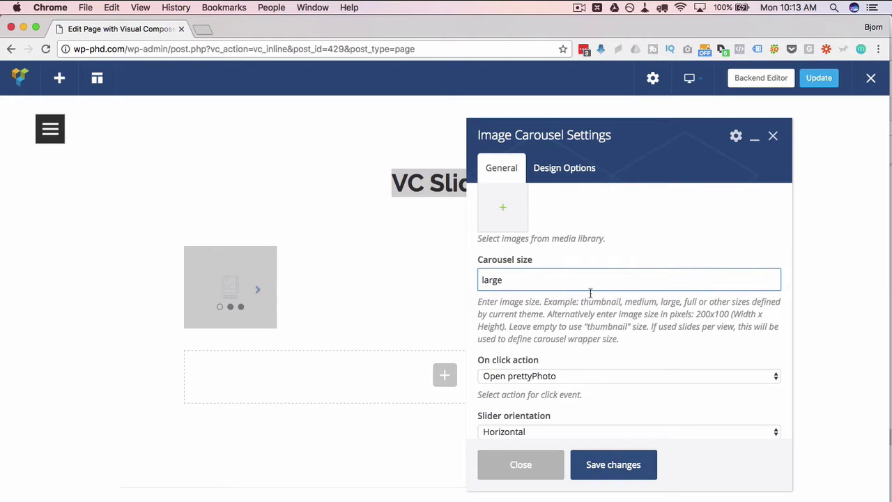
double_click(671, 301)
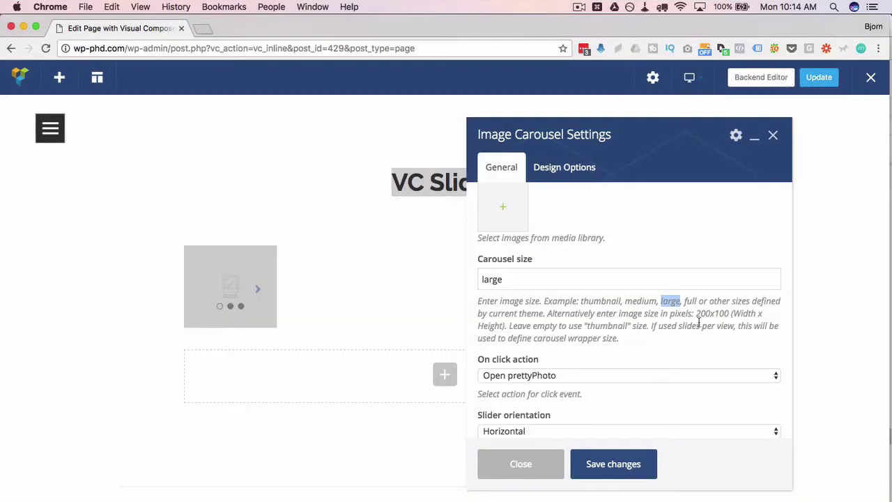
scroll(580, 324, "down", 3)
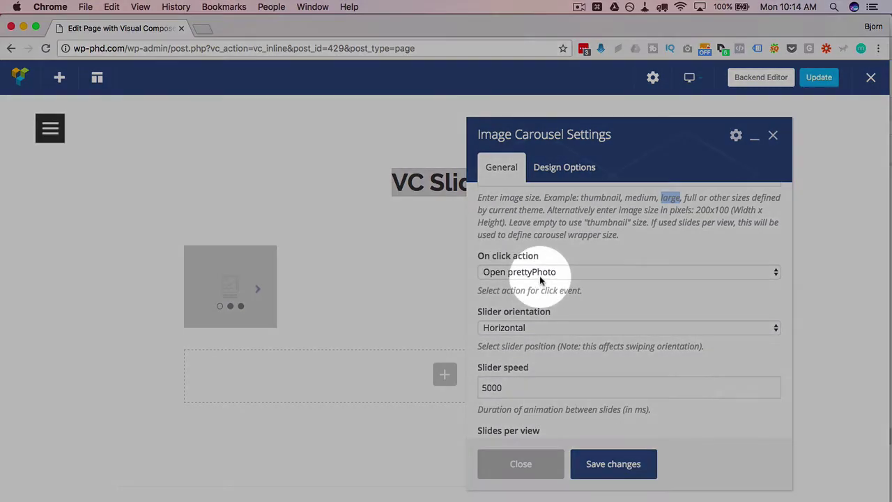
left_click(539, 275)
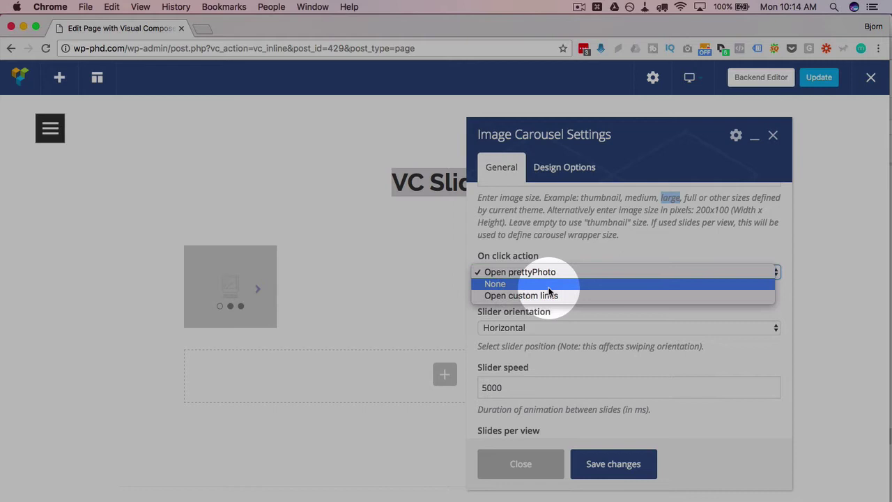
left_click(550, 283)
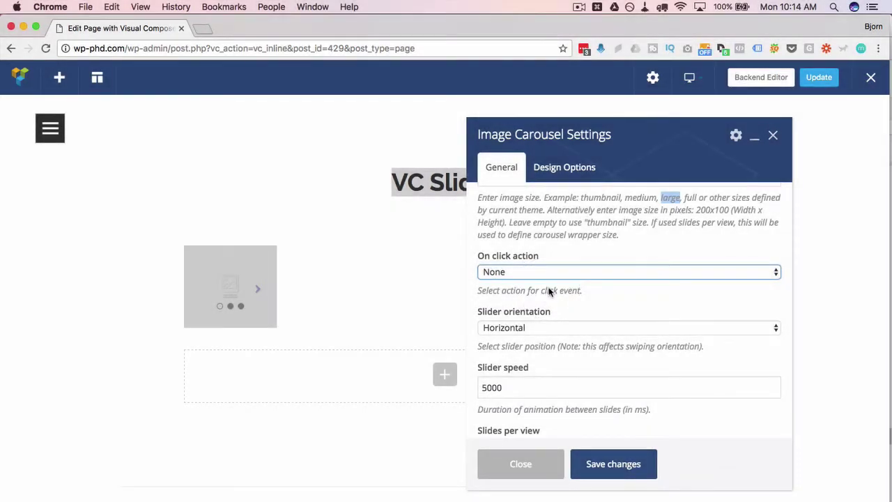
- Set the Slider speed to 2000 ms
scroll(589, 291, "down", 2)
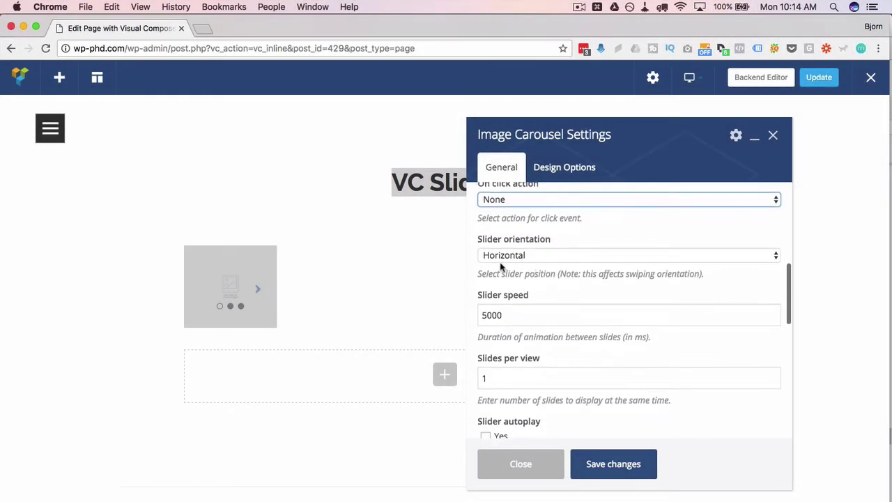
scroll(577, 289, "down", 1)
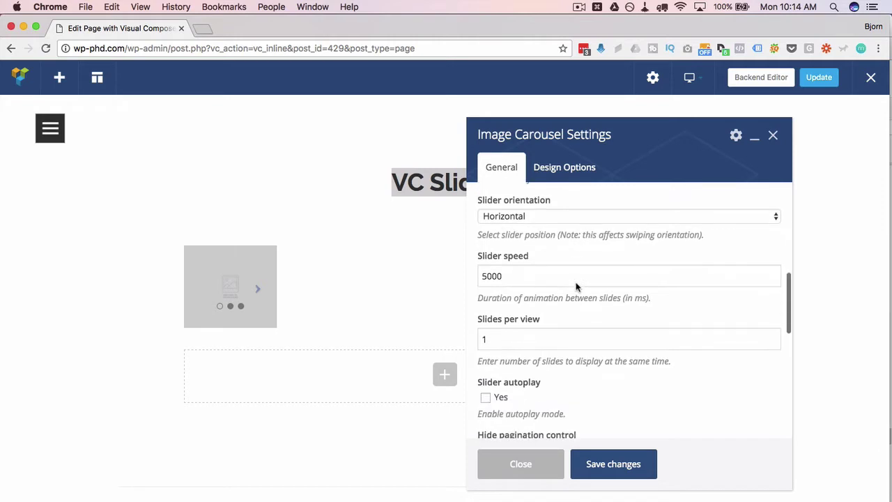
left_click_drag(510, 276, 470, 275)
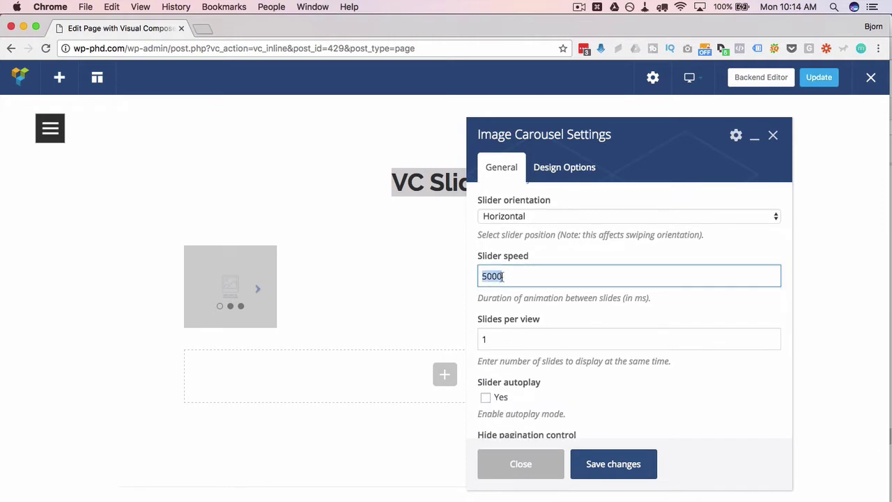
double_click(492, 277)
left_click(487, 277)
- Turn on Slider autoplay and save the carousel settings
scroll(549, 313, "down", 1)
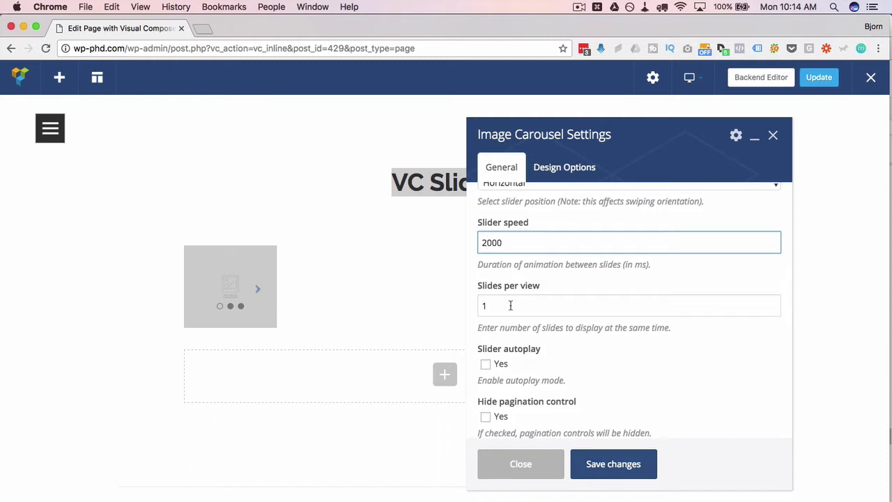
scroll(542, 328, "down", 1)
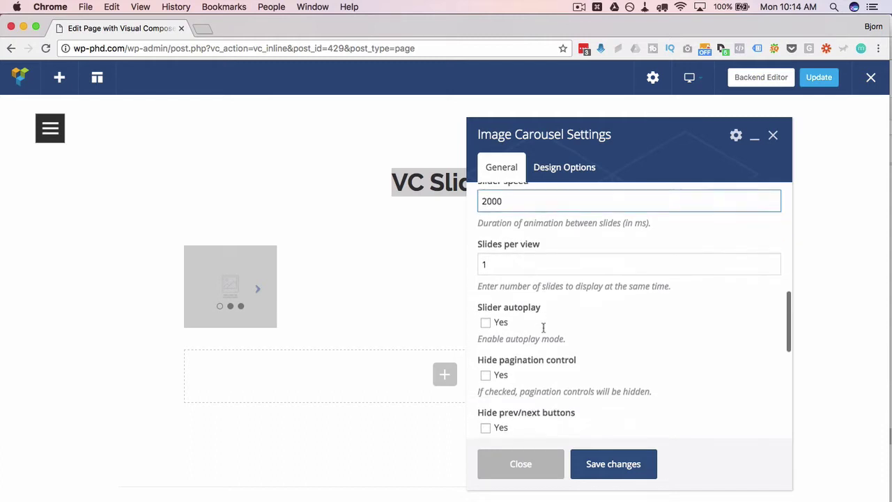
left_click(485, 320)
scroll(588, 333, "down", 3)
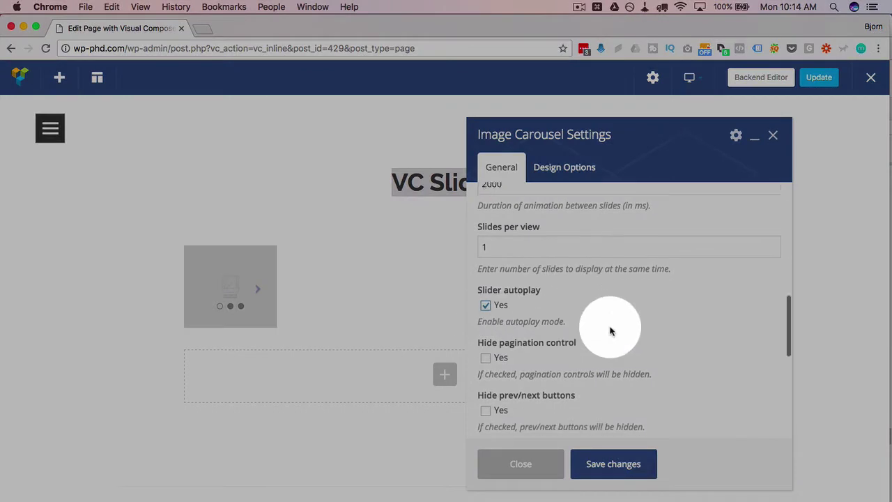
scroll(542, 305, "down", 5)
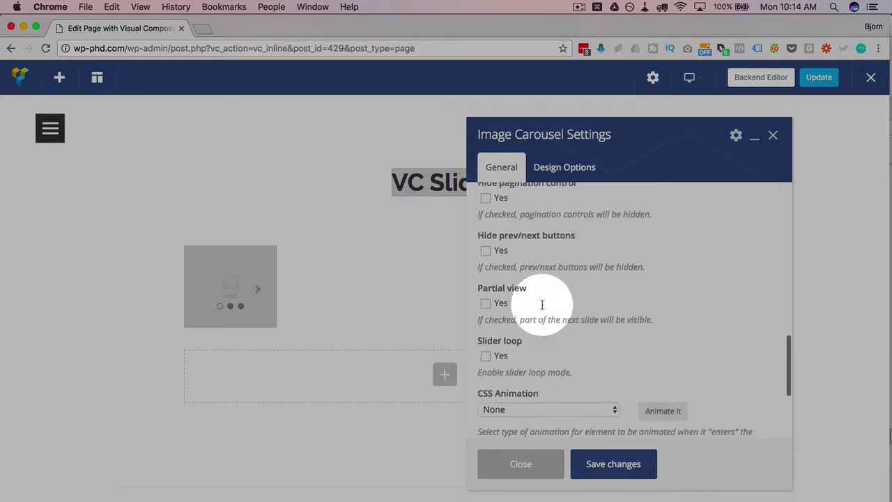
scroll(542, 304, "down", 1)
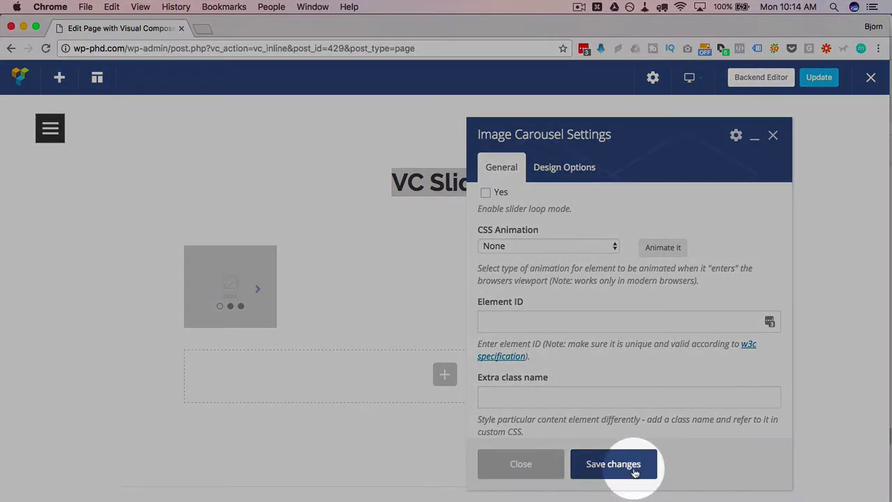
left_click(634, 472)
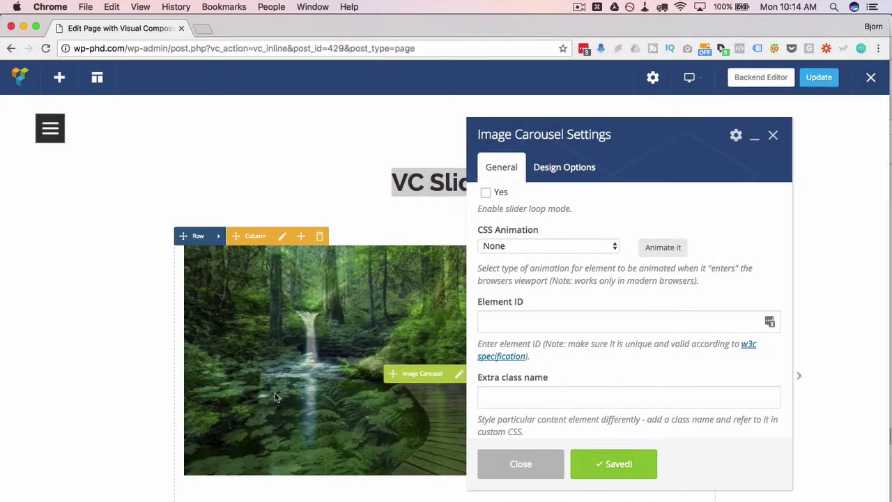
left_click_drag(504, 133, 548, 182)
- Change Carousel size from 'large' to 'full' and save
scroll(617, 320, "up", 10)
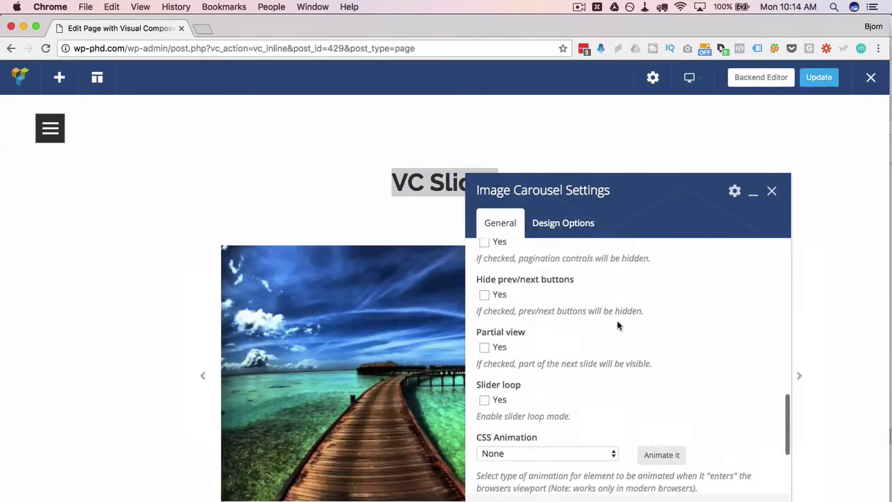
scroll(617, 320, "up", 3)
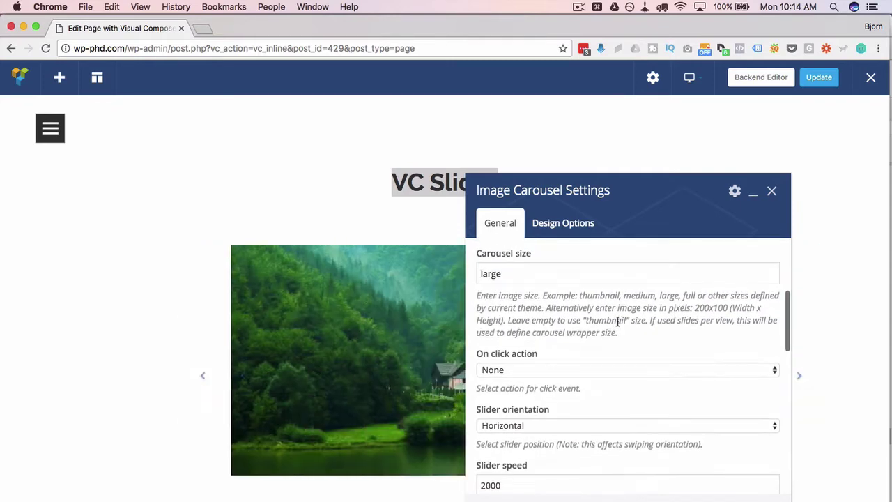
left_click(627, 311)
double_click(625, 312)
type("full")
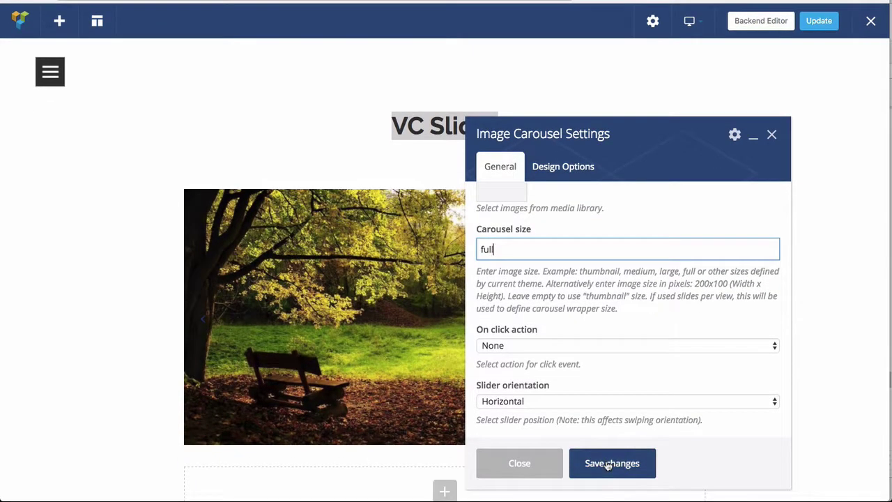
left_click(607, 464)
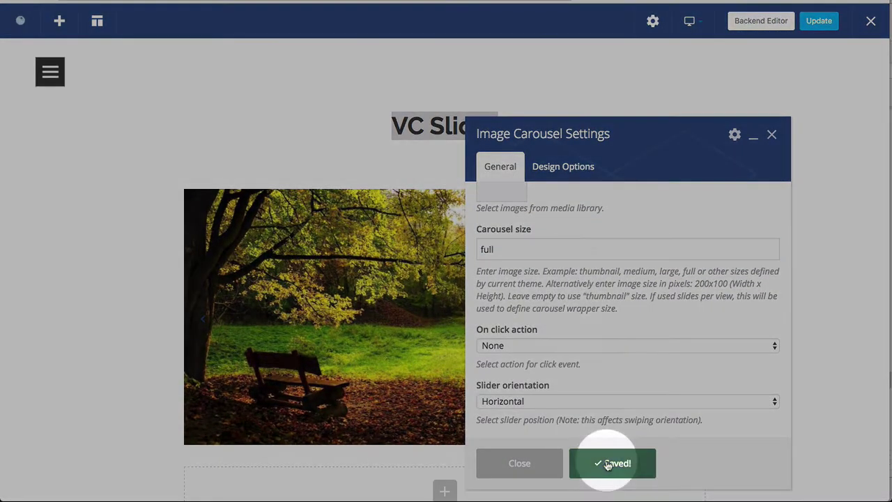
left_click_drag(476, 127, 584, 78)
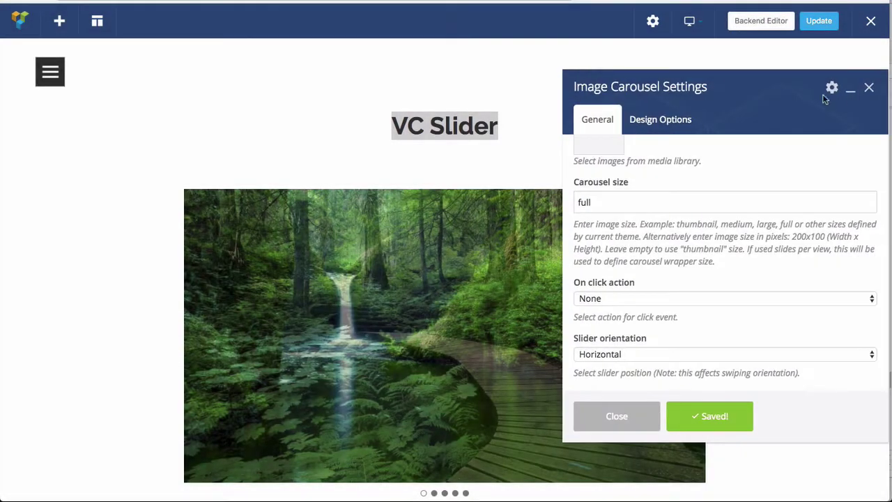
- Close the carousel settings and preview the waterfall, bench, boardwalk and sunset-bridge slides
left_click(870, 91)
scroll(763, 242, "down", 1)
scroll(762, 241, "down", 3)
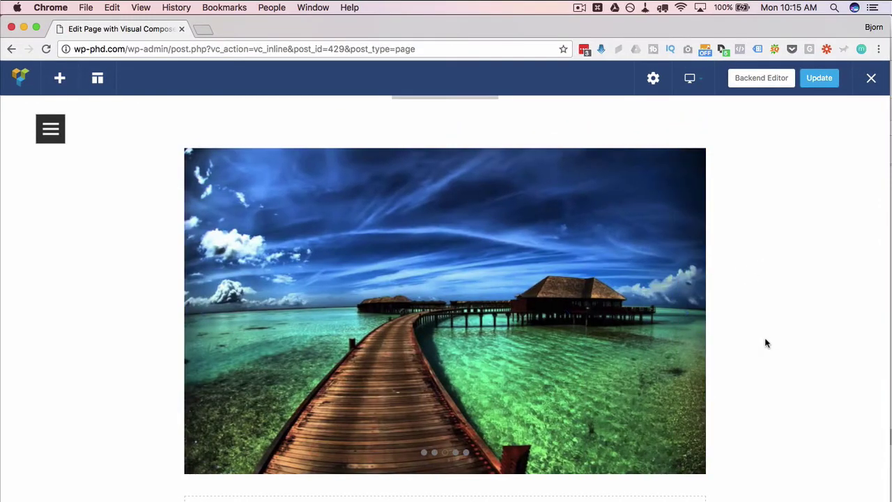
left_click(423, 453)
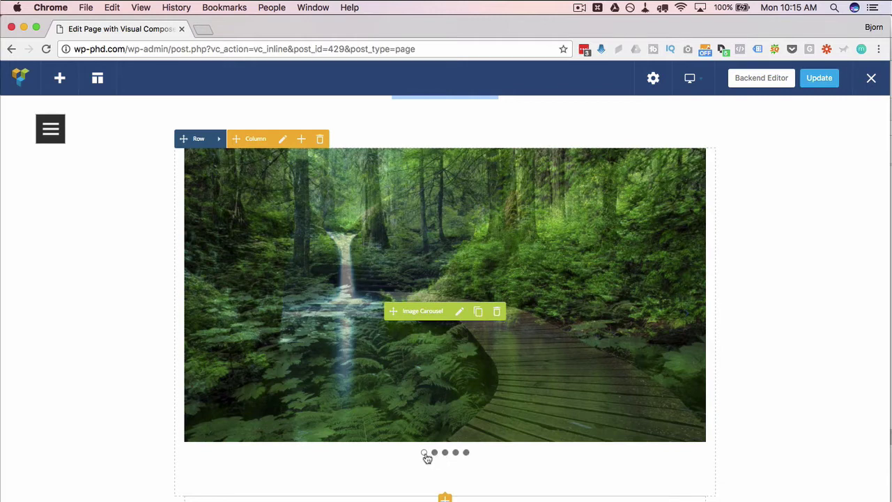
left_click(466, 453)
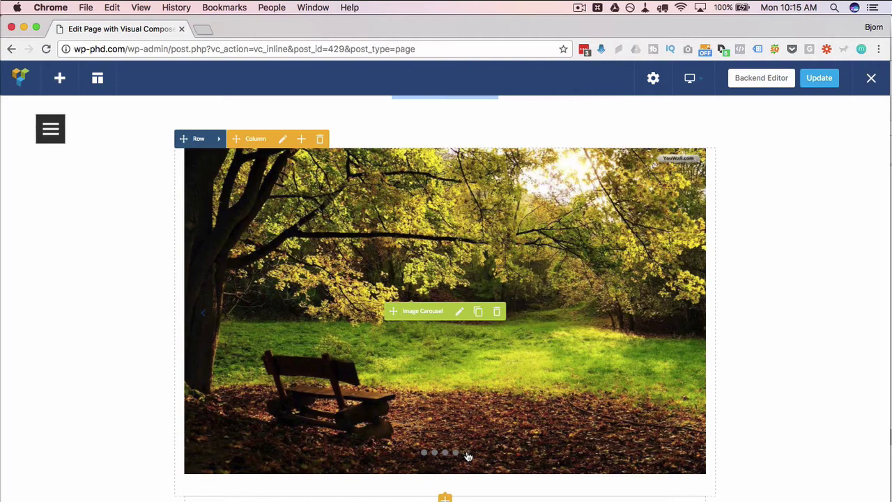
left_click(424, 453)
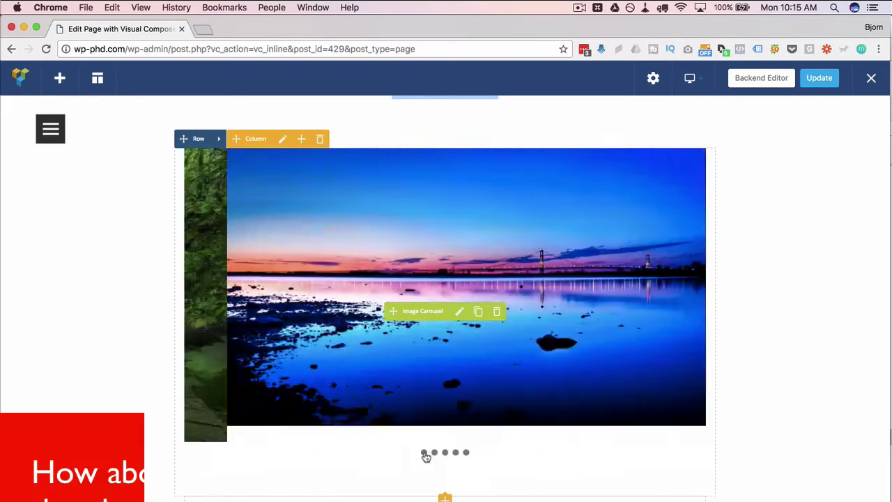
left_click(445, 453)
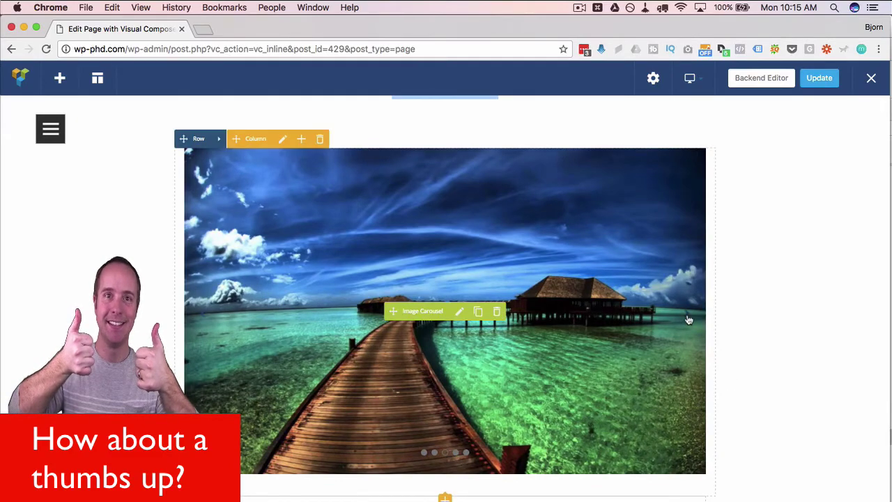
left_click(204, 321)
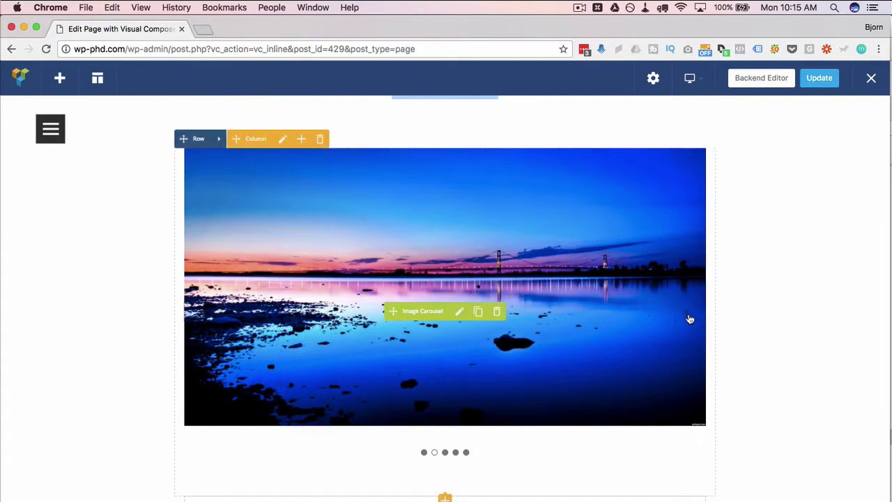
- Set the carousel's On click action to Open prettyPhoto and save
left_click(459, 316)
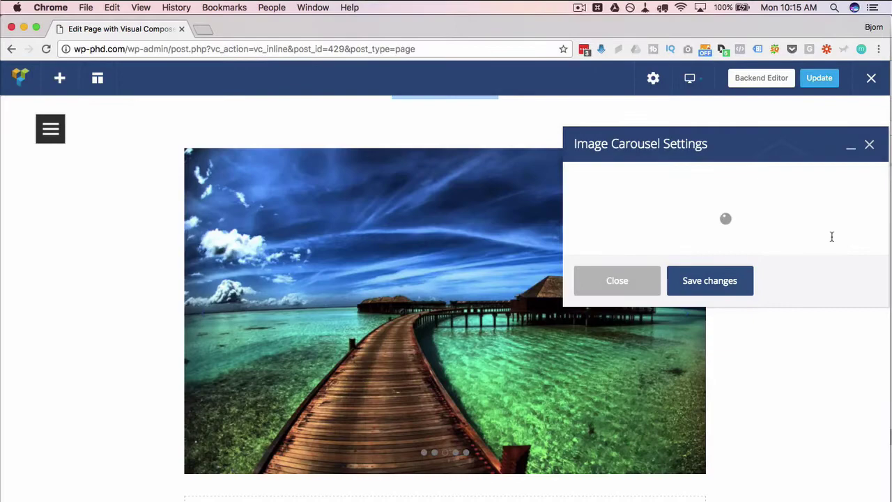
scroll(752, 349, "down", 8)
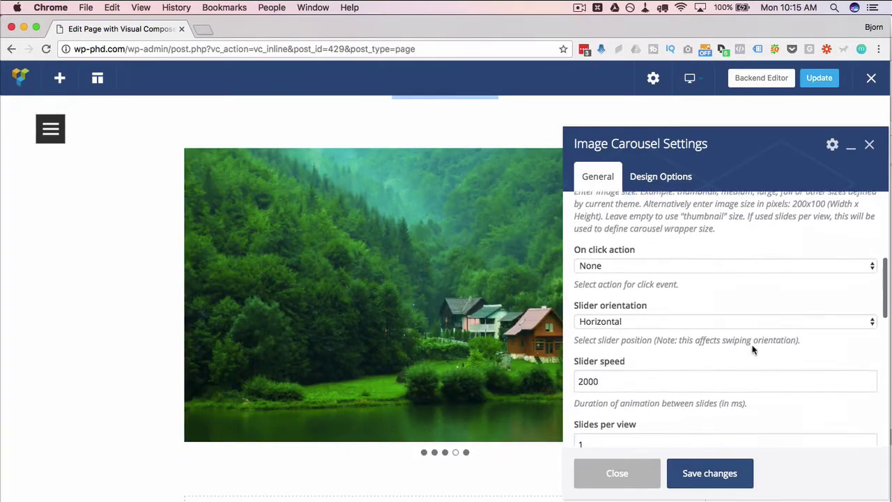
left_click(595, 242)
left_click(617, 229)
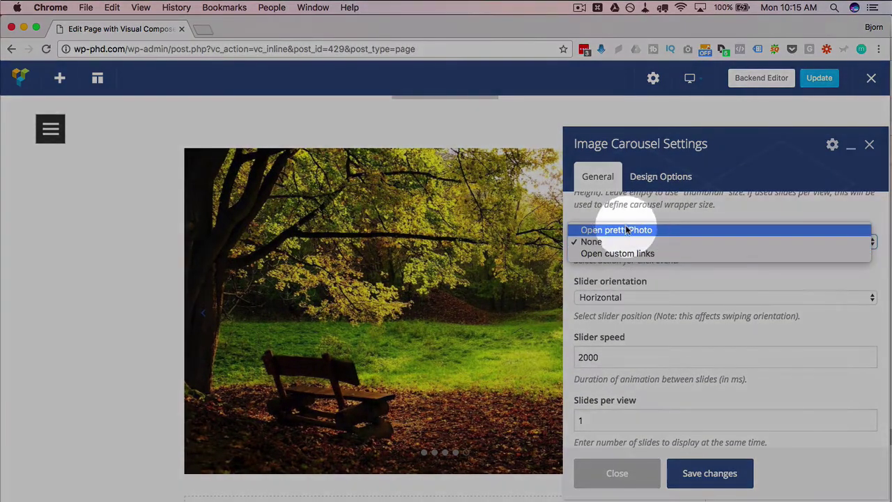
left_click(700, 479)
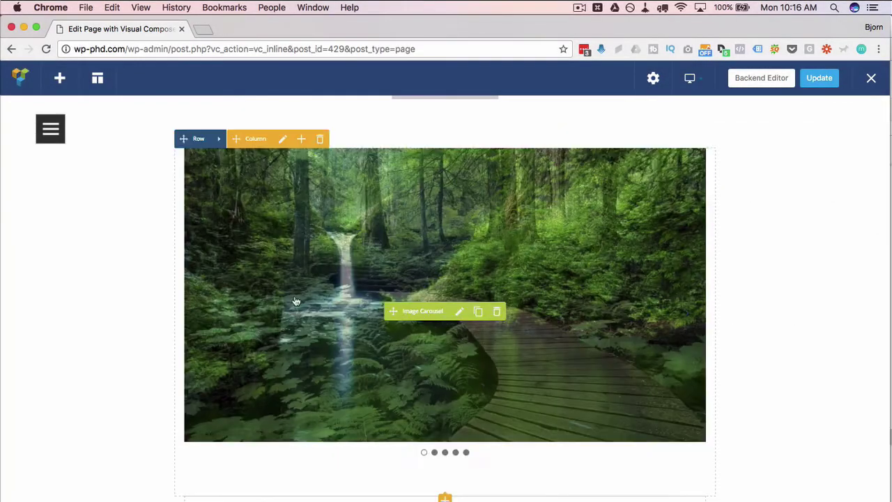
- Open a photo in the prettyPhoto lightbox, page through all five, then close it
left_click(262, 298)
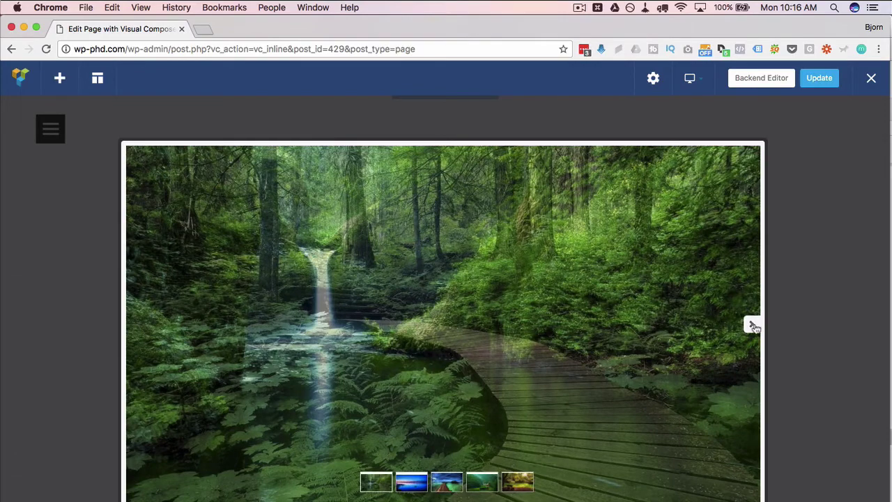
left_click(753, 326)
left_click(753, 326)
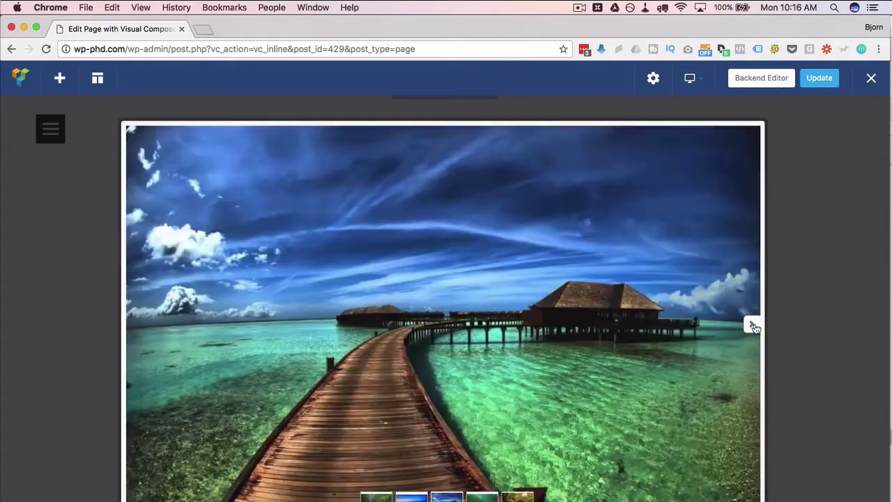
left_click(753, 327)
left_click(750, 327)
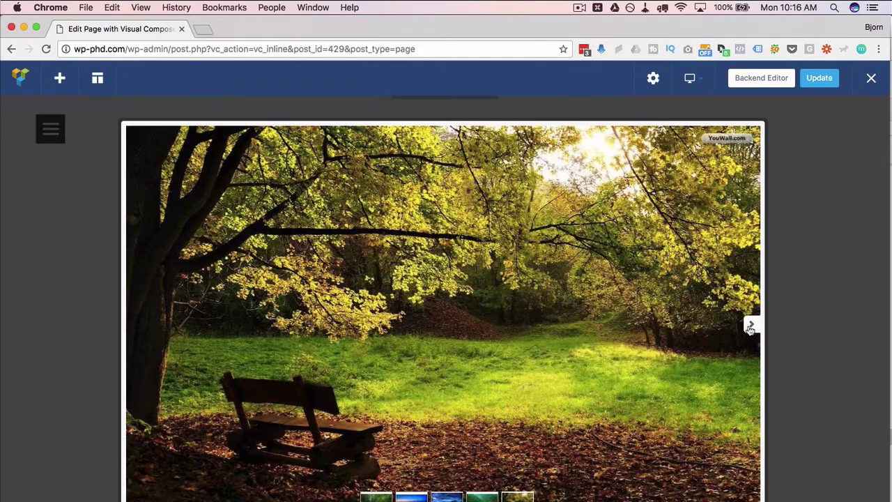
left_click(750, 327)
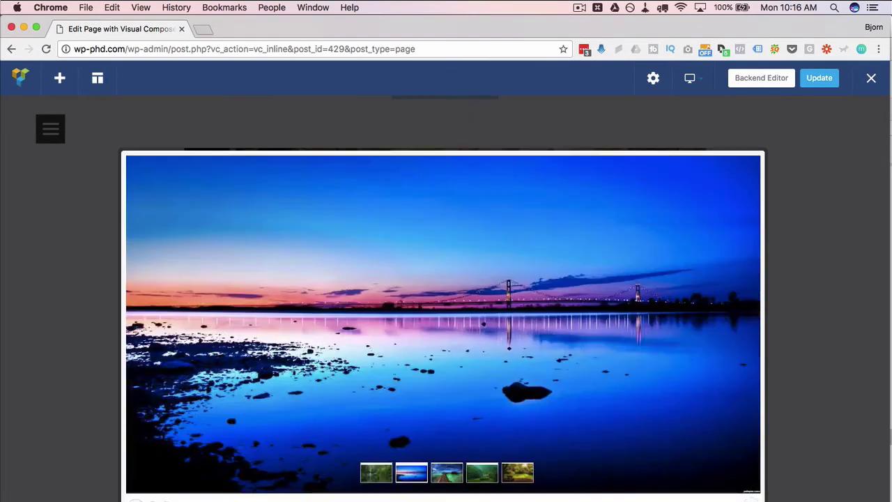
key("Escape")
- Set the carousel's On click action to Open custom links
left_click(459, 306)
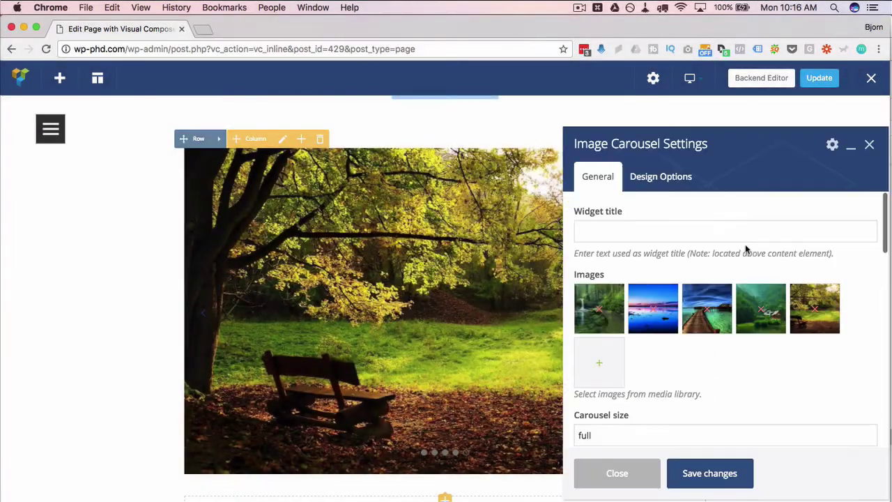
scroll(661, 372, "down", 4)
scroll(662, 374, "down", 1)
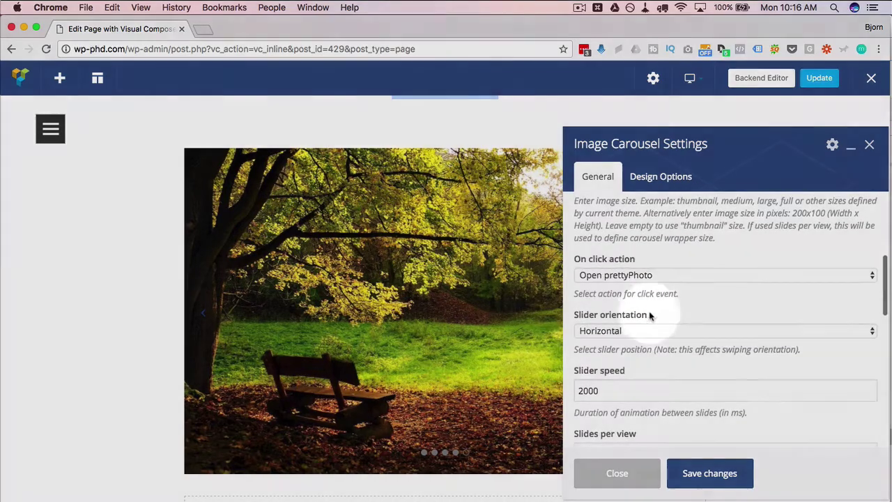
left_click(620, 274)
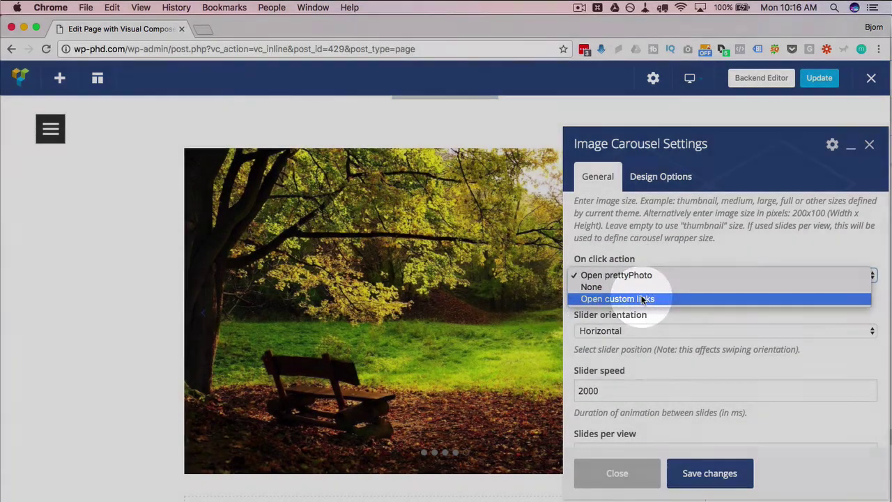
left_click(627, 298)
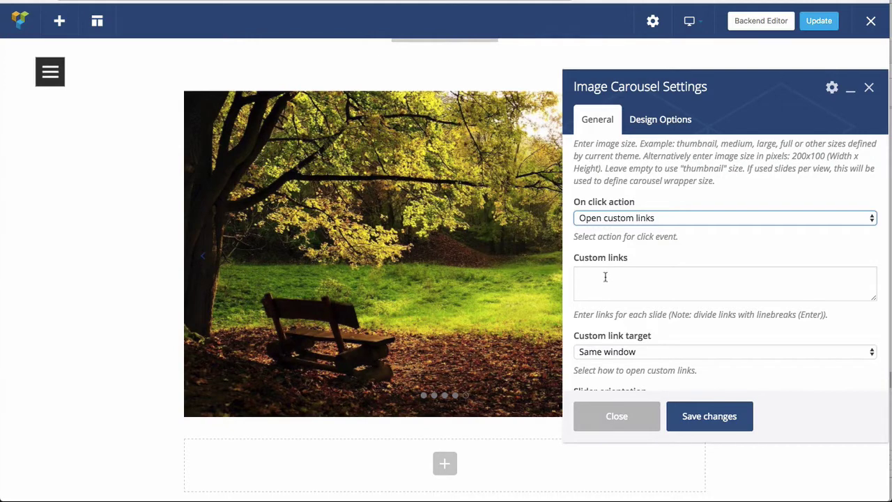
- Enter custom links #1, #2, #3, a blank line and #5, one per line
left_click(605, 276)
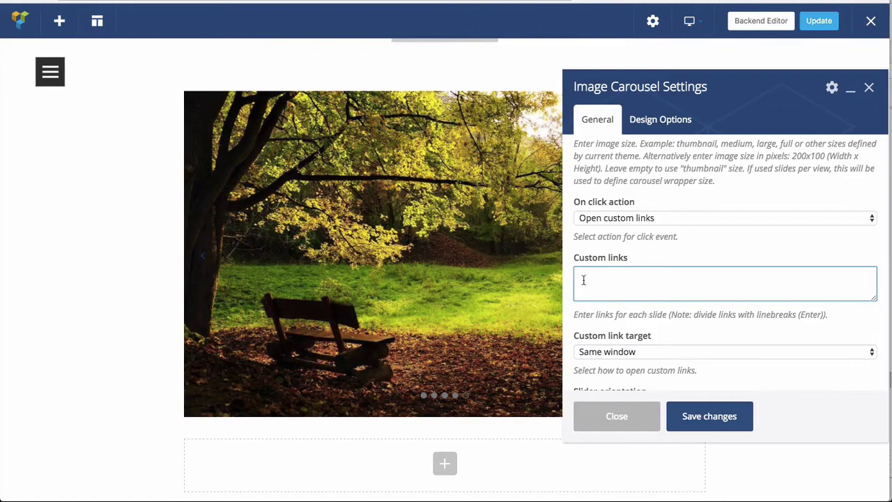
type("#1")
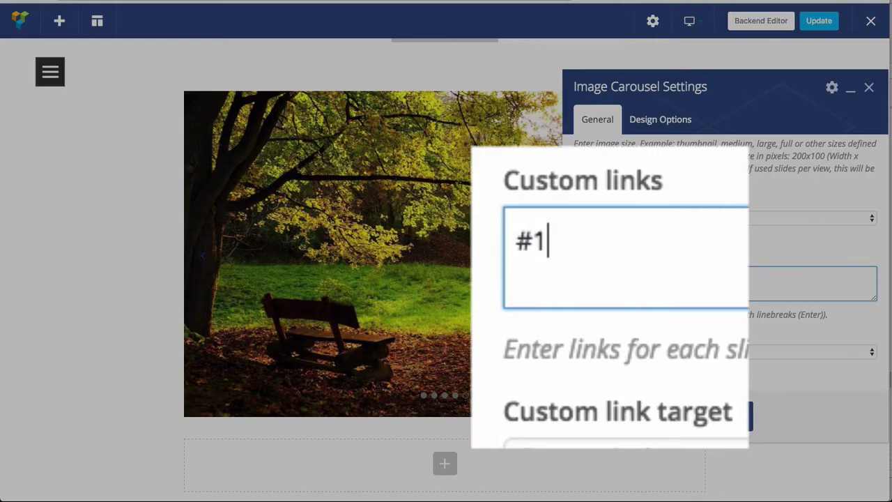
key("Return")
type("#2")
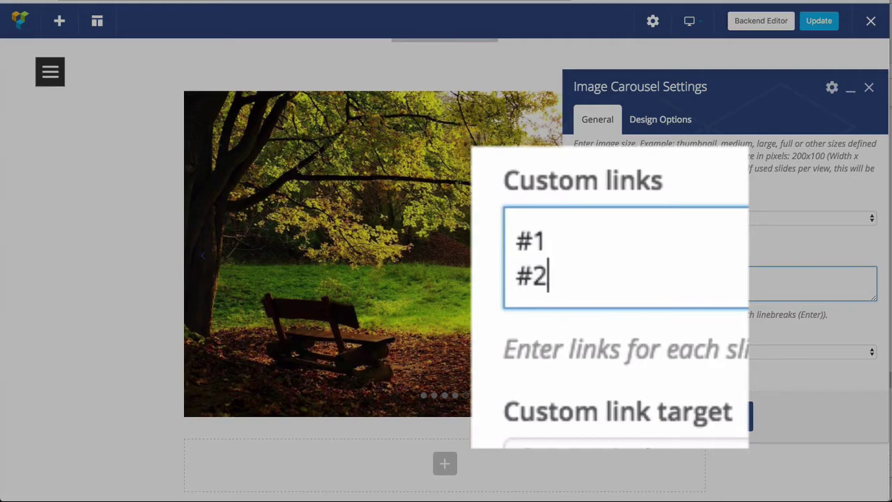
key("Return")
type("#3")
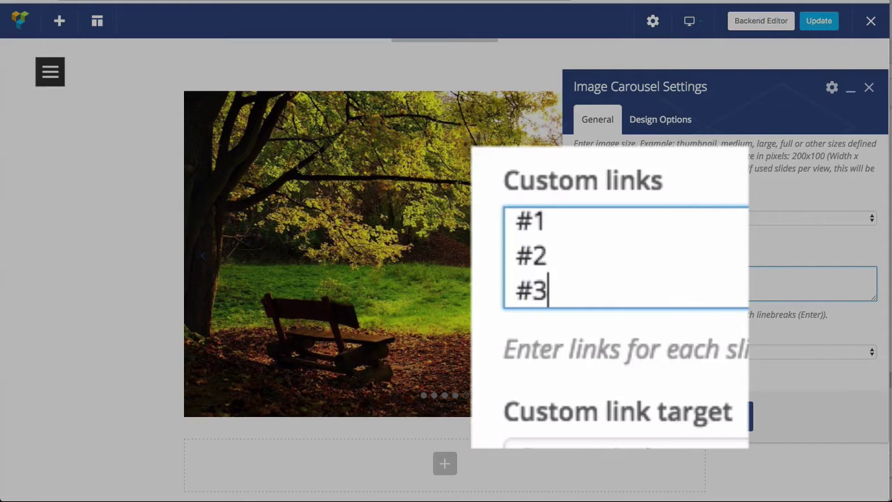
key("Return")
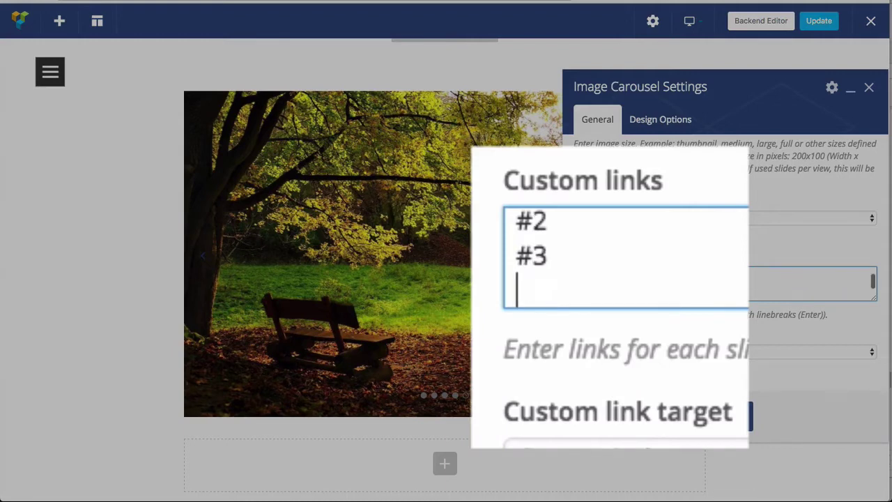
key("Return")
type("#4")
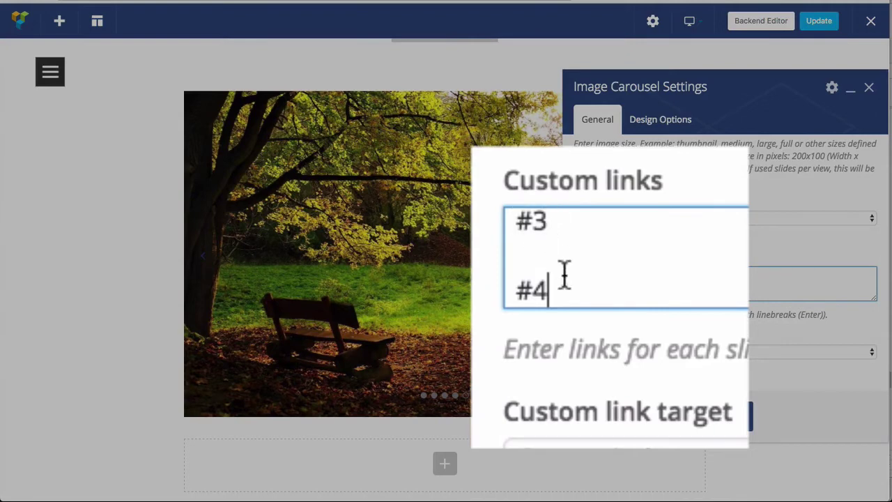
key("BackSpace")
type("5")
- Enlarge the Custom links box and check each entry line by line
left_click_drag(872, 298, 872, 381)
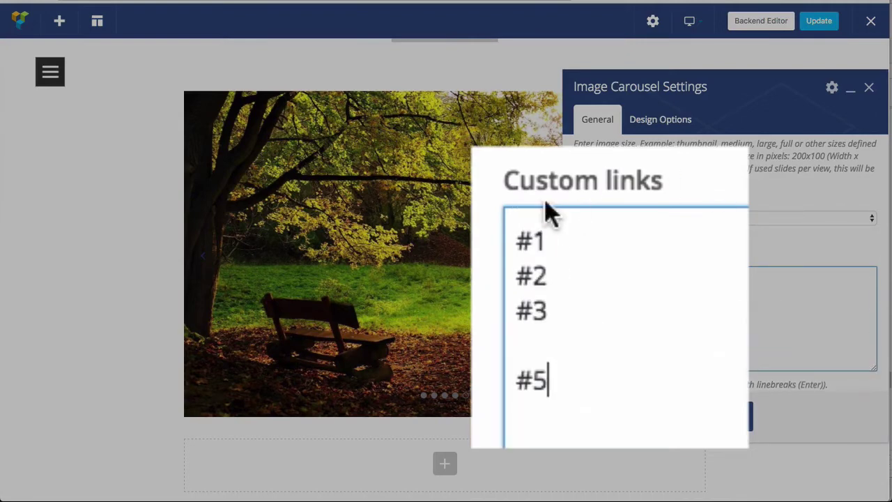
left_click_drag(550, 239, 476, 243)
left_click_drag(549, 274, 493, 272)
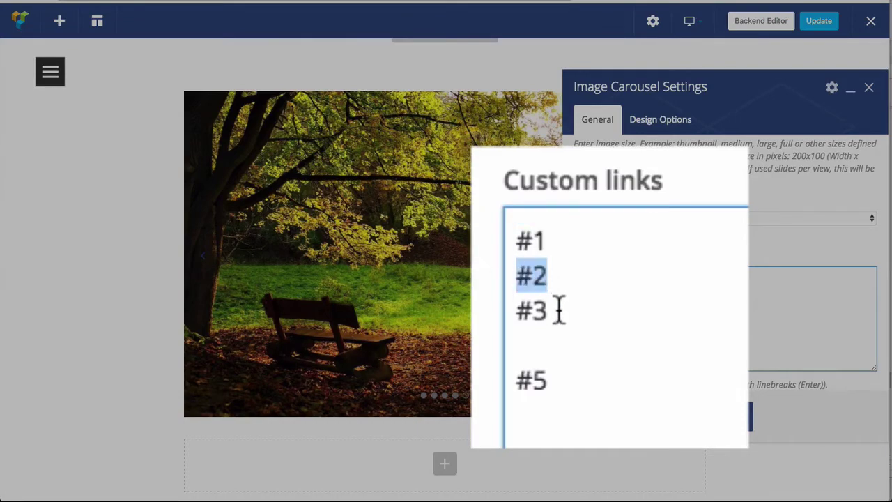
left_click_drag(560, 308, 502, 318)
left_click(554, 344)
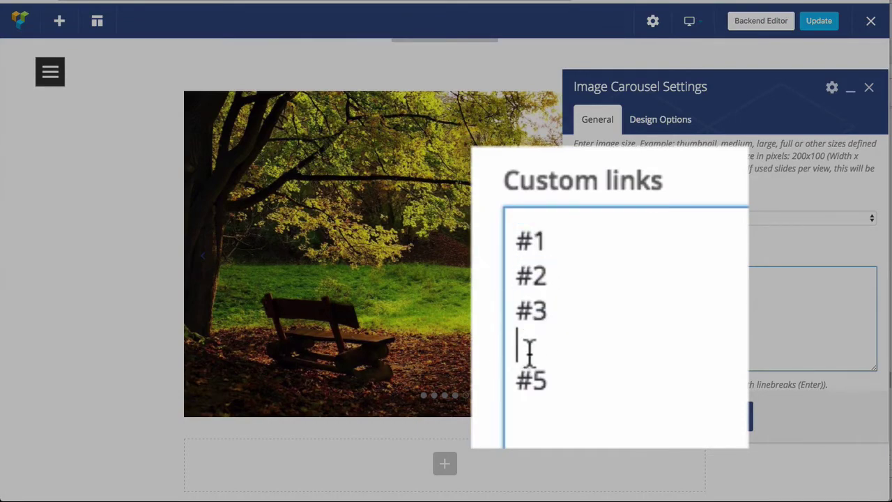
left_click_drag(554, 380, 474, 379)
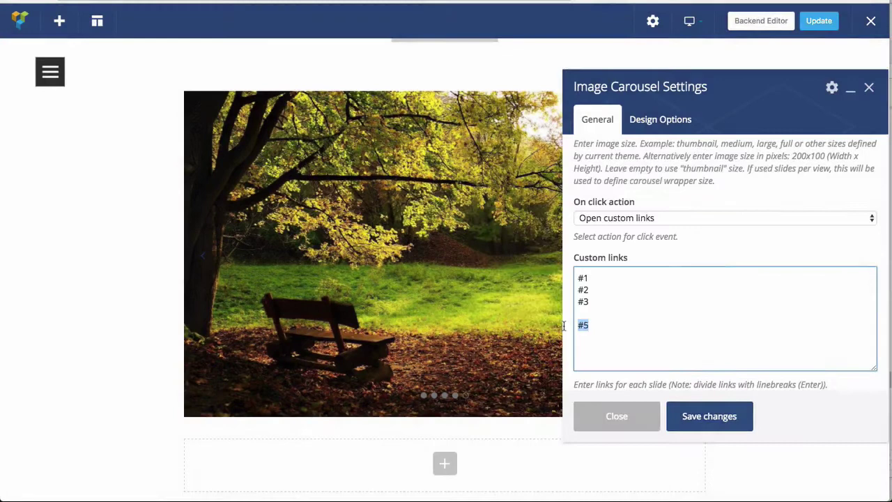
- Look over the Custom link target options, then change Slides per view from 1 to 2
scroll(782, 376, "down", 2)
scroll(782, 377, "down", 3)
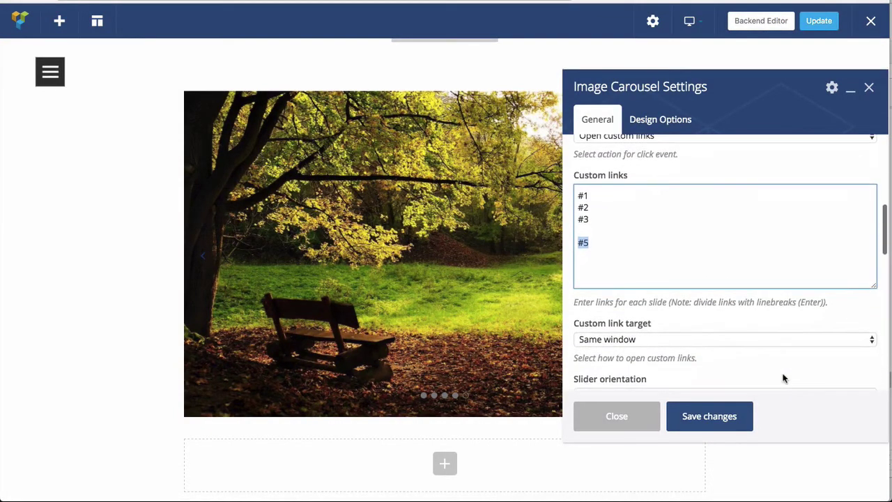
left_click(665, 269)
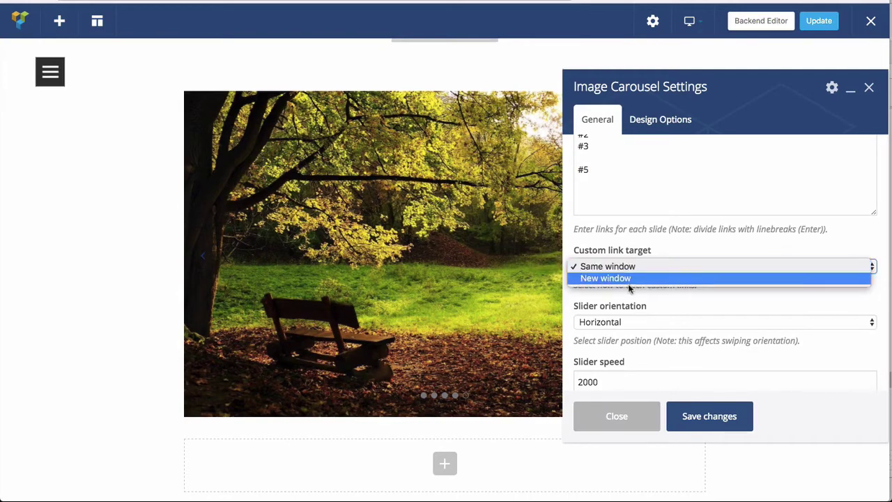
left_click(658, 296)
scroll(659, 296, "down", 5)
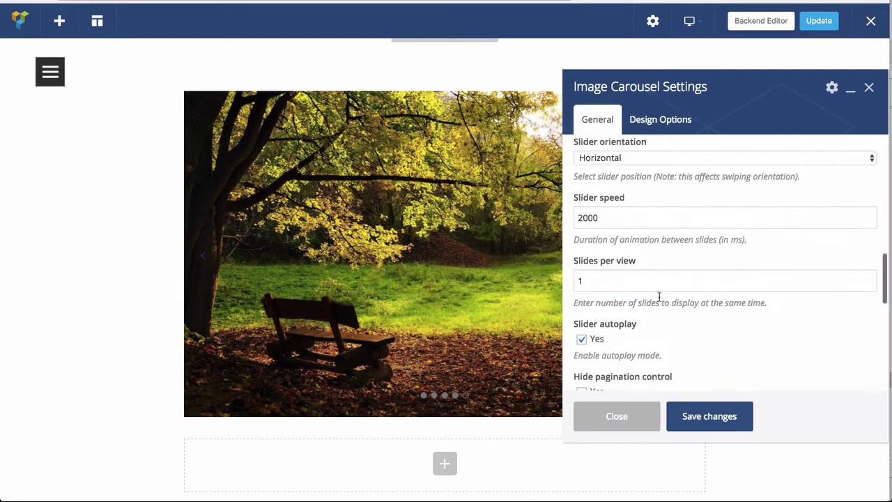
left_click(605, 280)
left_click_drag(606, 281, 564, 281)
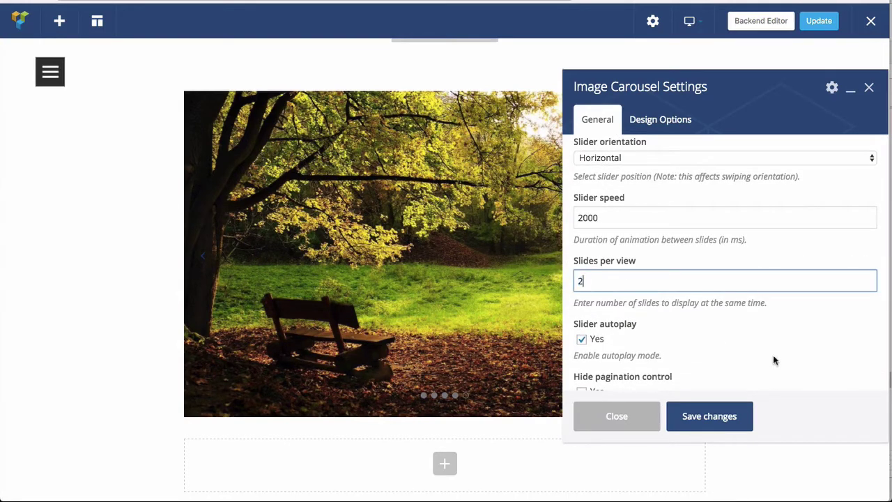
type("2")
- Set the On click action back to None
scroll(780, 357, "up", 6)
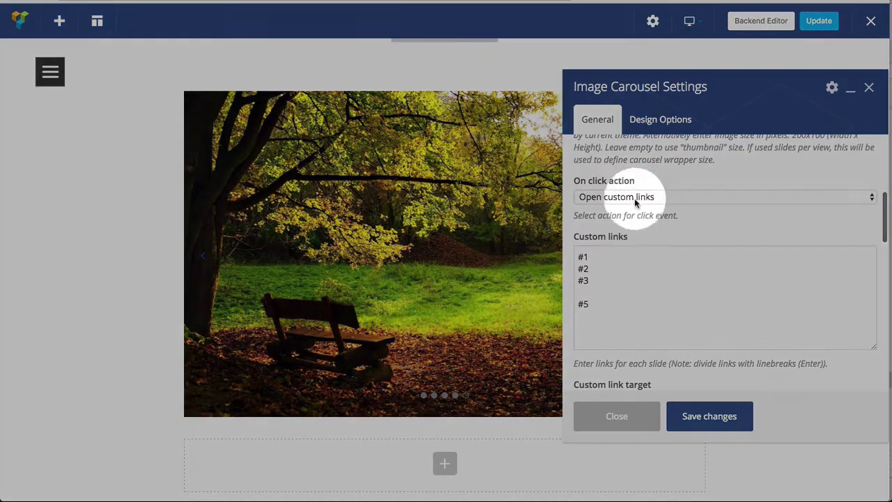
left_click(613, 196)
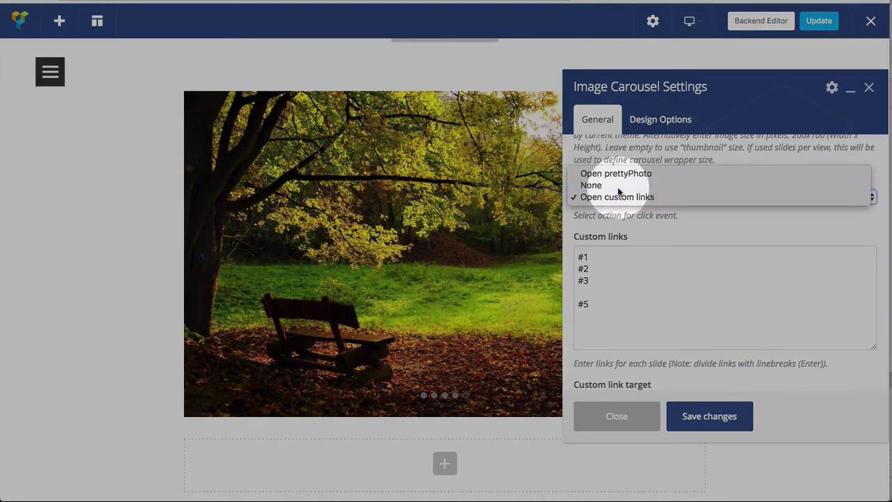
left_click(618, 187)
scroll(718, 341, "down", 3)
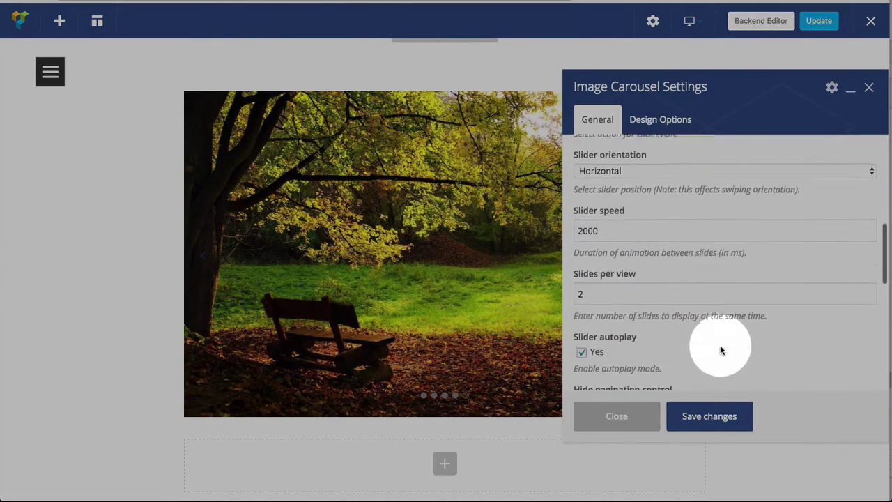
- Save the Image Carousel settings so the carousel re-renders on the bench photo
left_click(704, 429)
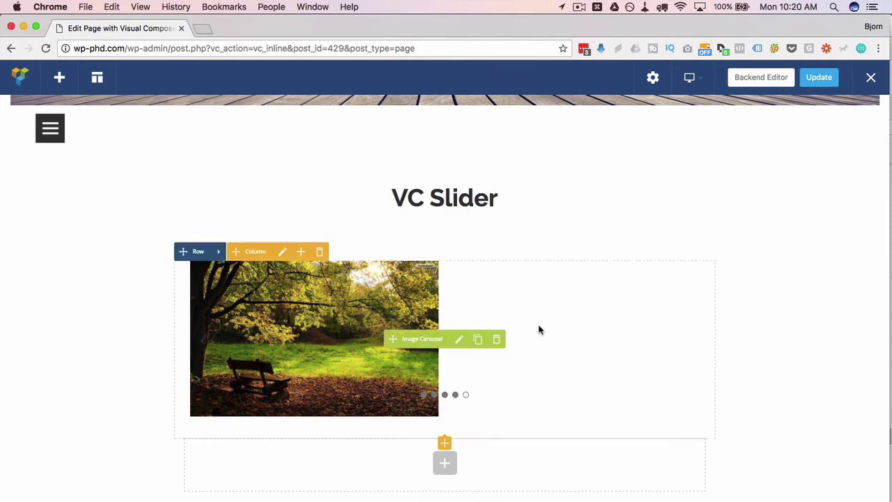
- Change the Image Carousel's slides per view from 2 to 1
left_click(459, 340)
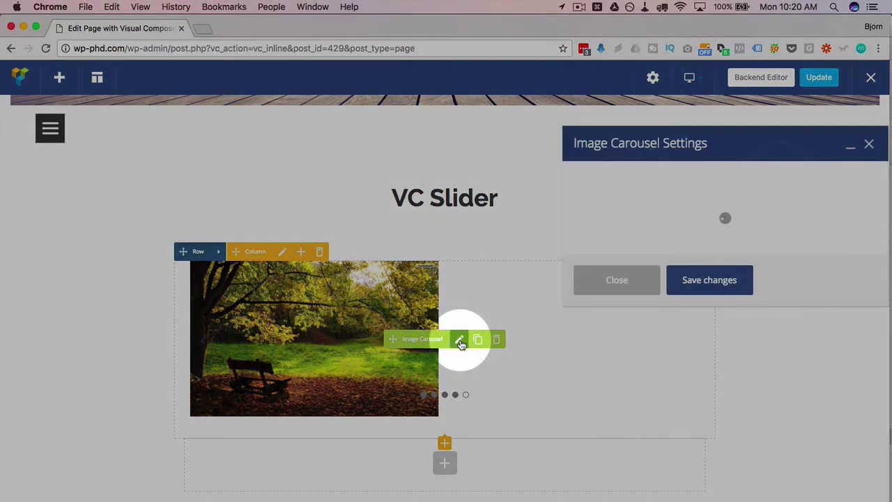
scroll(592, 425, "down", 2)
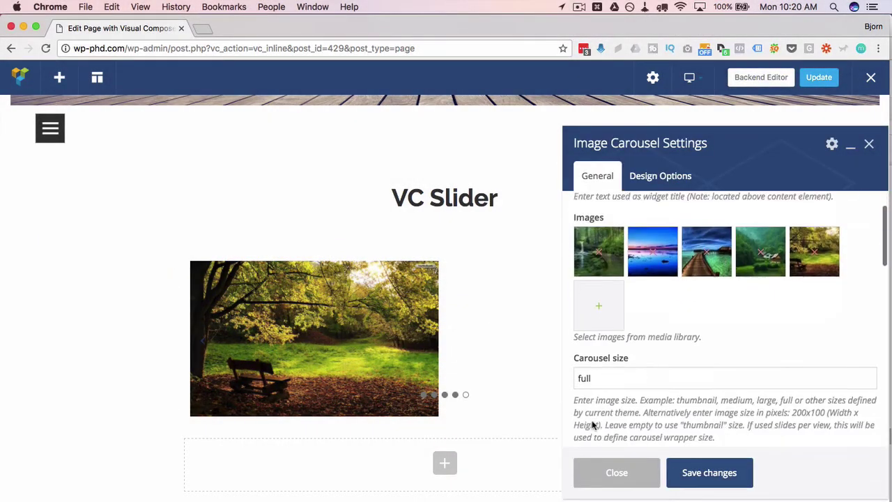
scroll(592, 425, "down", 5)
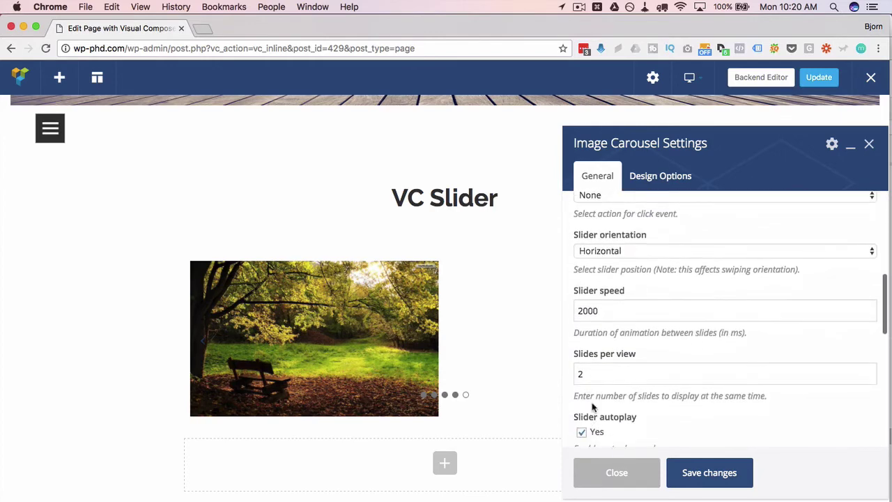
left_click(592, 373)
key("BackSpace")
type("1")
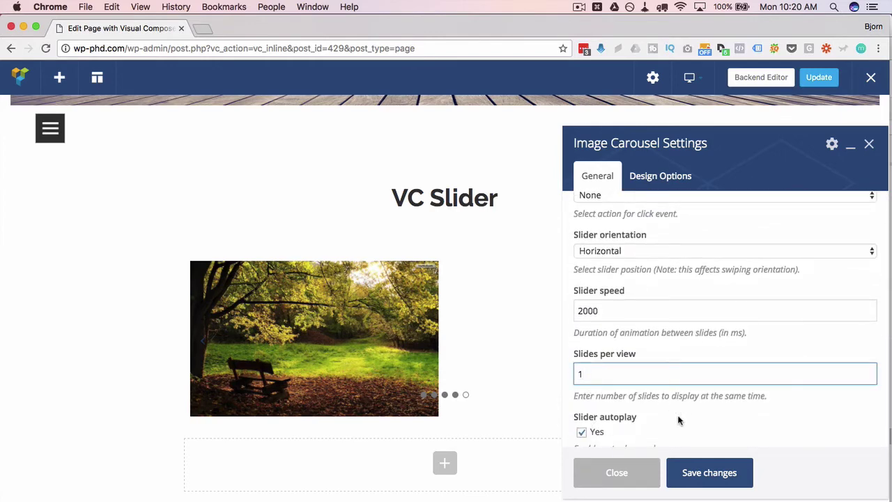
- Enable Partial view, Hide prev/next buttons and Slider loop, then save the carousel
scroll(679, 420, "down", 5)
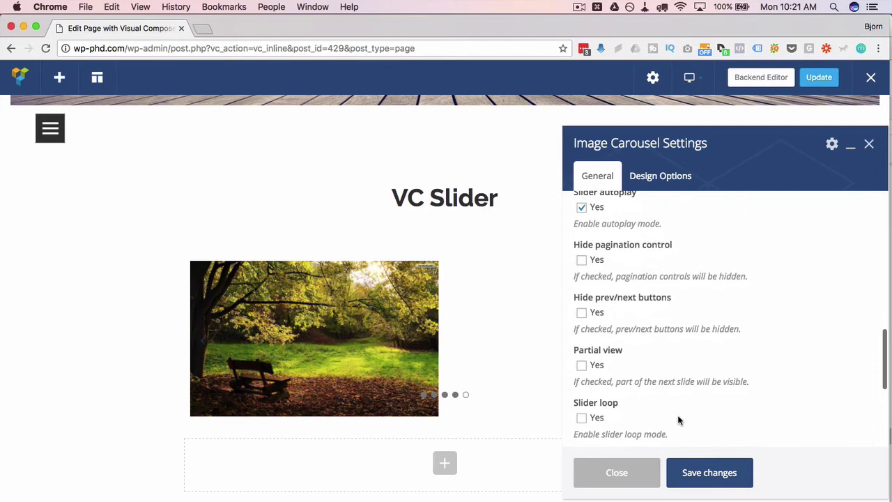
left_click(581, 366)
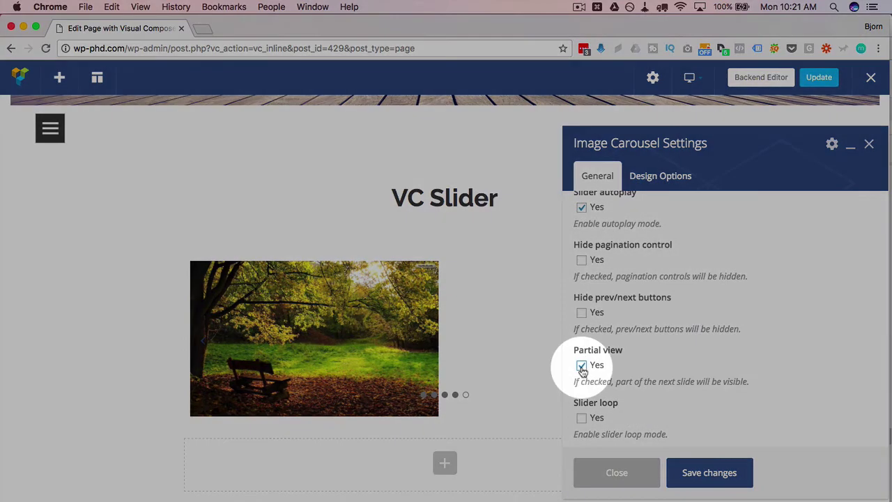
left_click(583, 313)
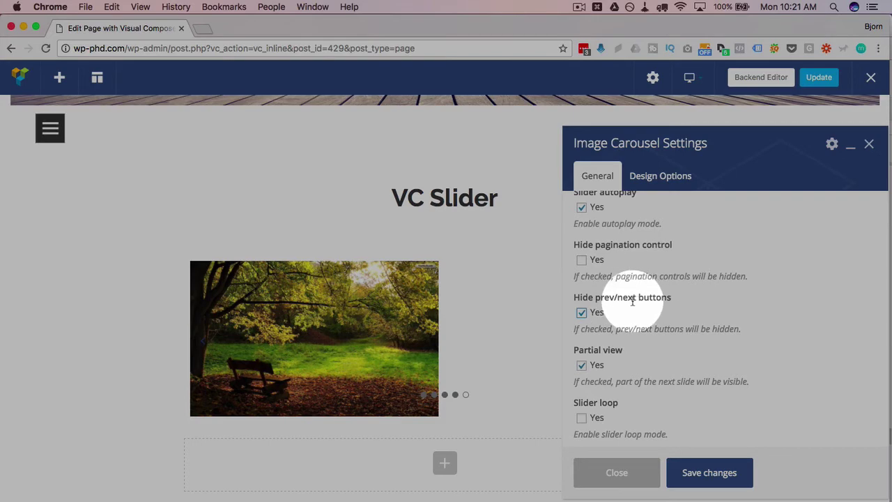
mouse_move(206, 348)
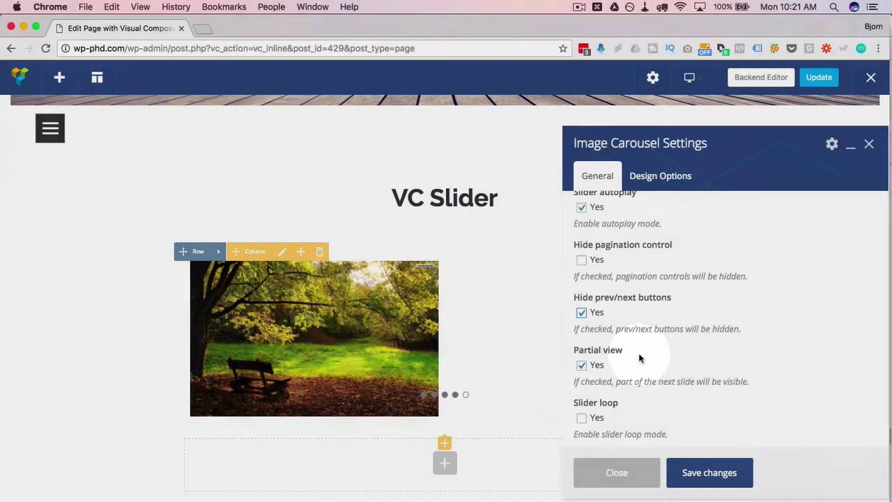
scroll(584, 335, "down", 3)
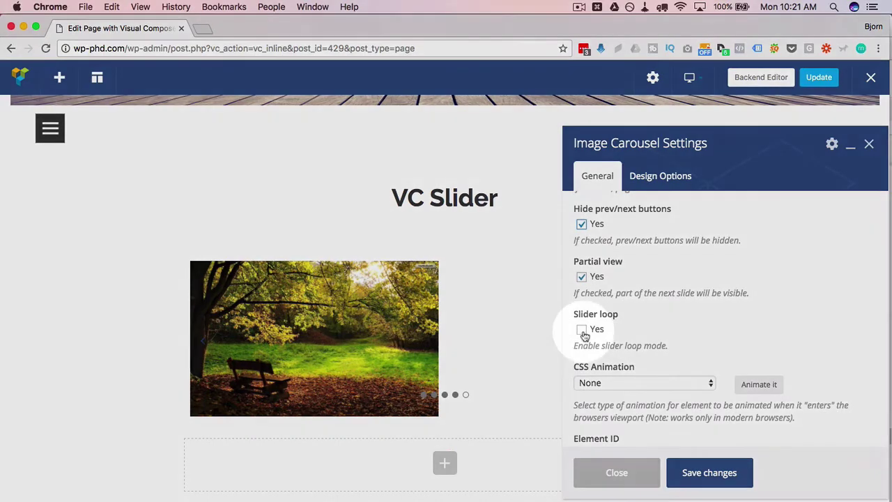
left_click(582, 329)
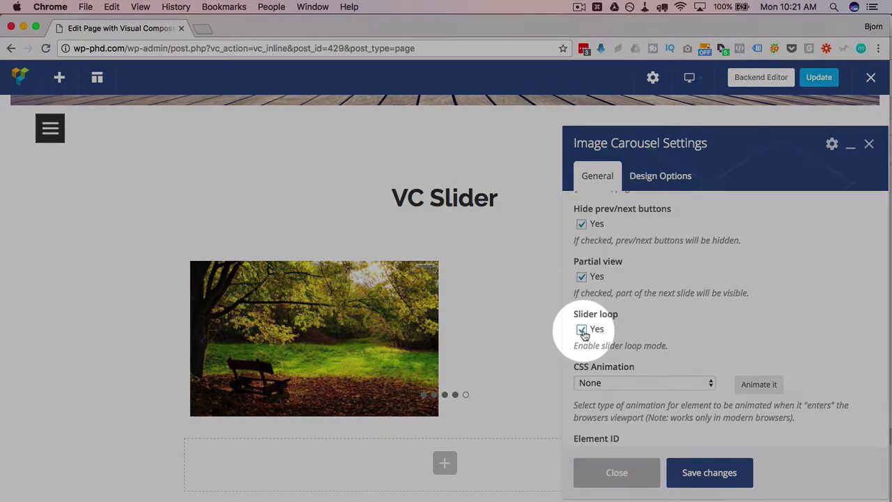
scroll(677, 352, "down", 2)
left_click(708, 473)
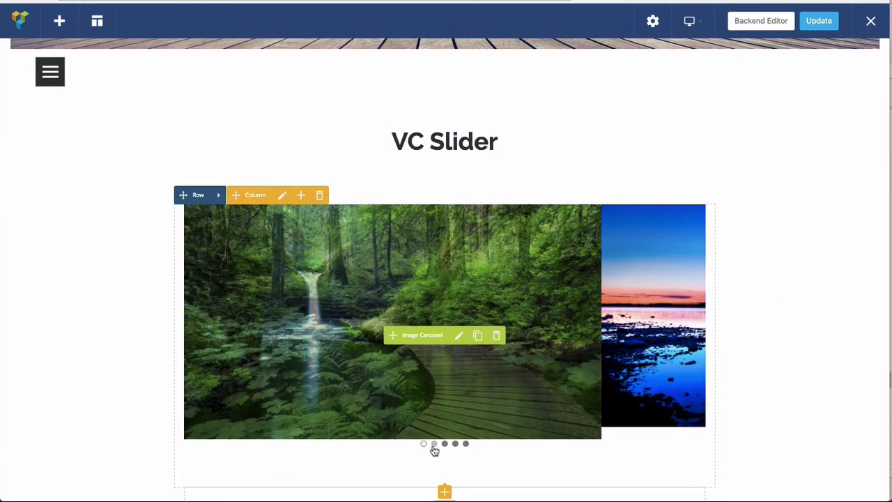
left_click(434, 500)
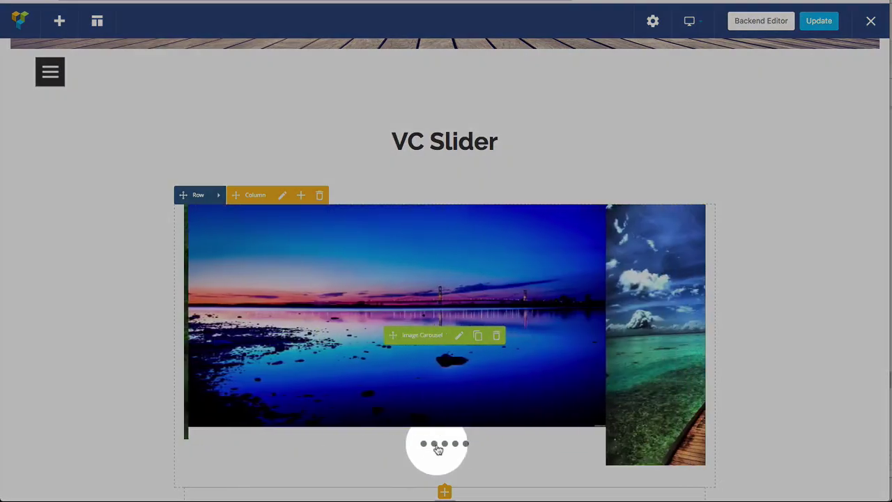
left_click(445, 444)
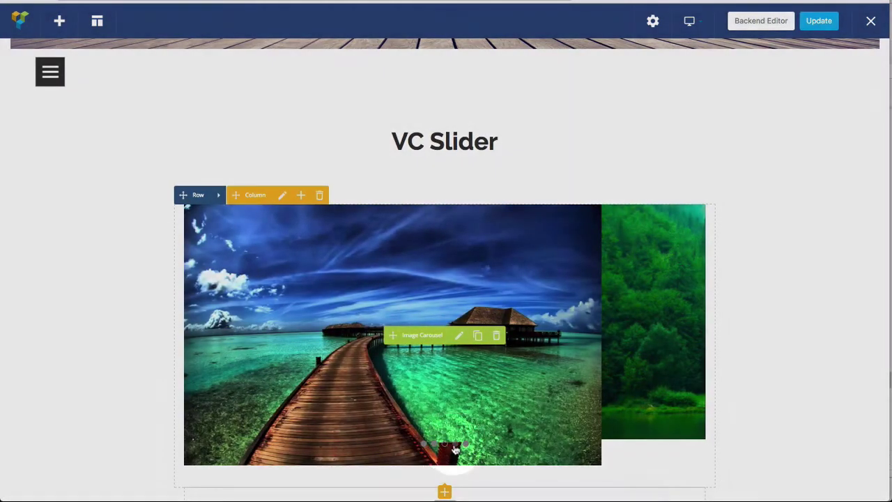
left_click(454, 446)
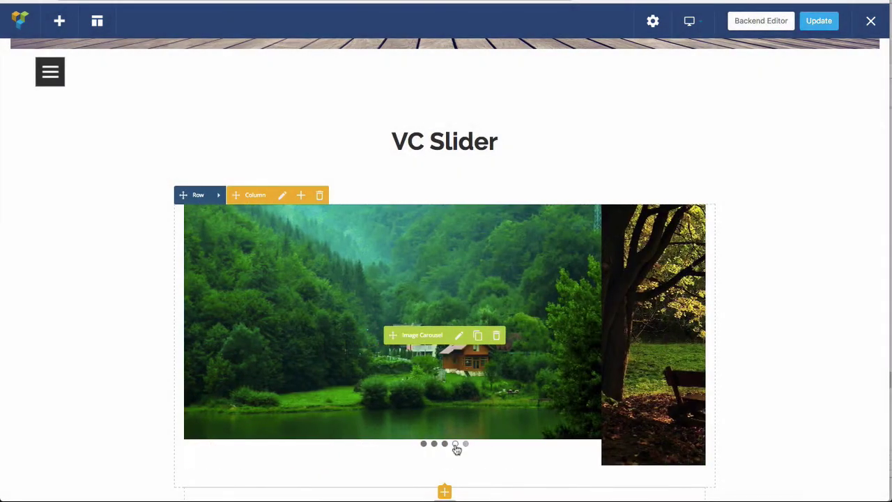
left_click(465, 446)
left_click(453, 445)
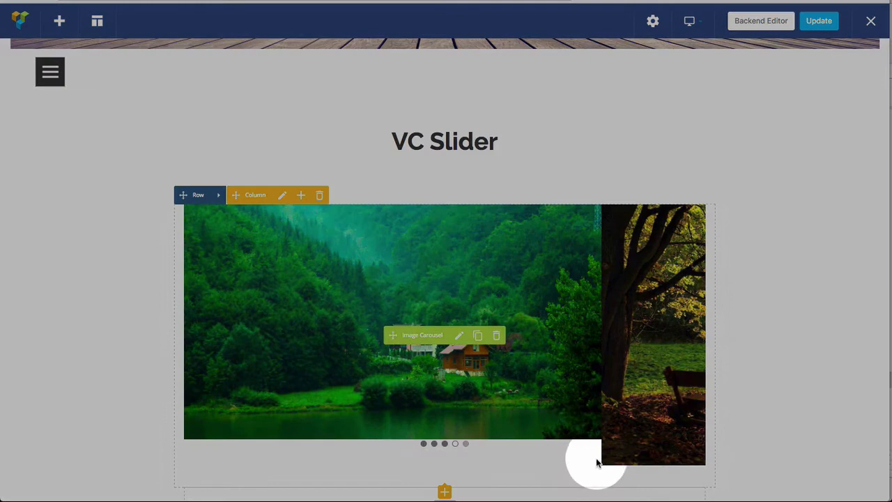
left_click(445, 444)
left_click(434, 444)
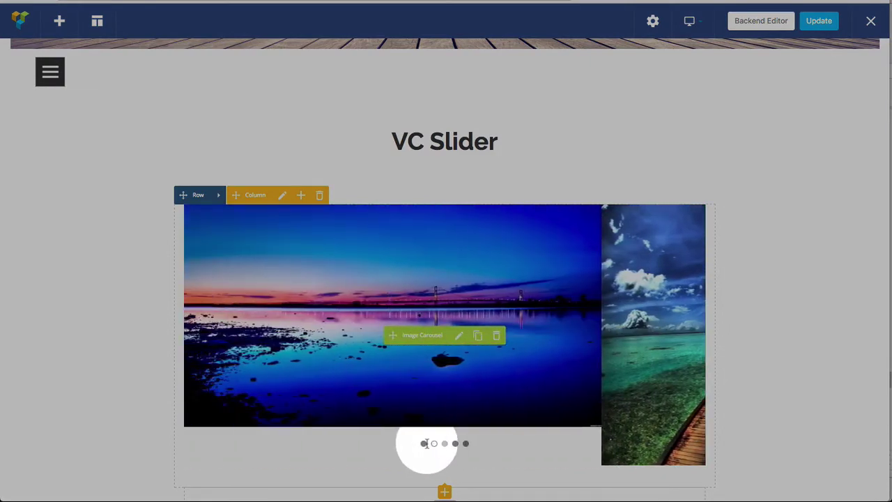
left_click(424, 443)
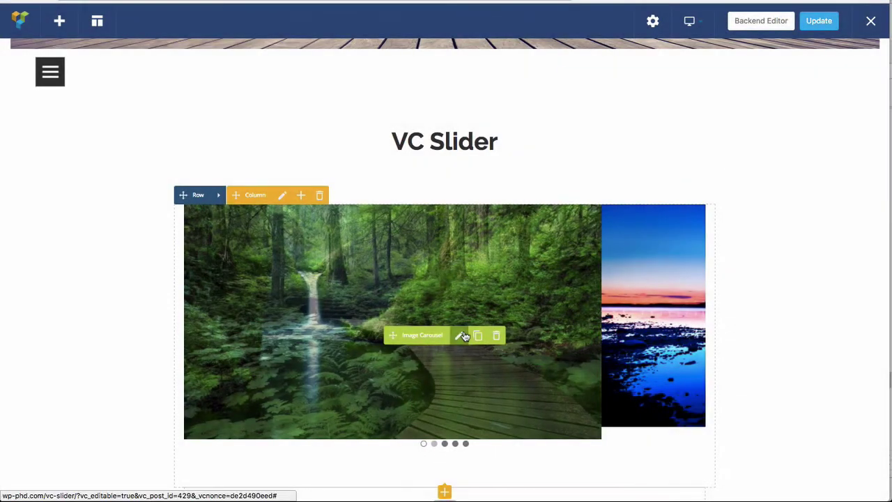
- Untick Hide prev/next buttons and Partial view in the carousel settings, then save and close
left_click(458, 335)
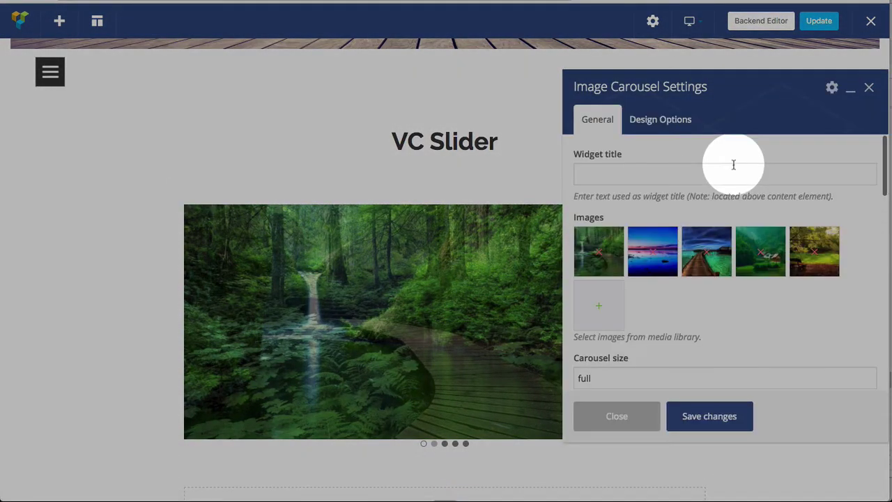
scroll(724, 314, "down", 3)
scroll(724, 313, "down", 5)
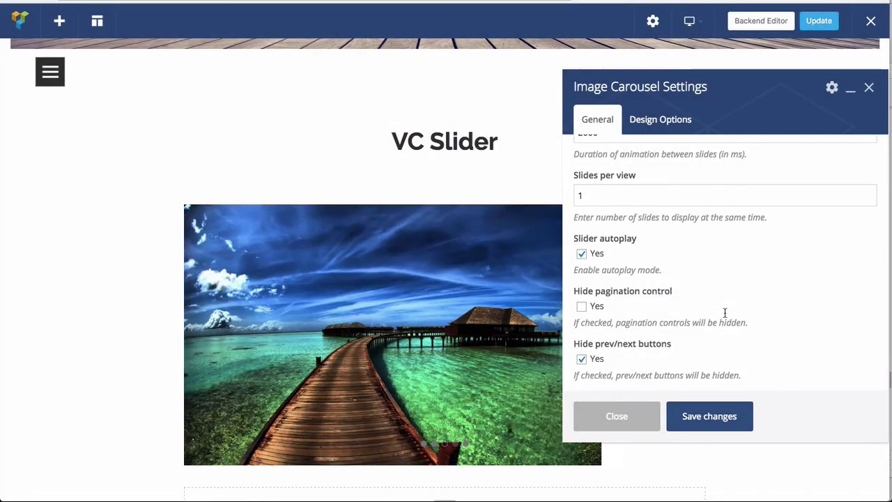
left_click_drag(600, 78, 769, 78)
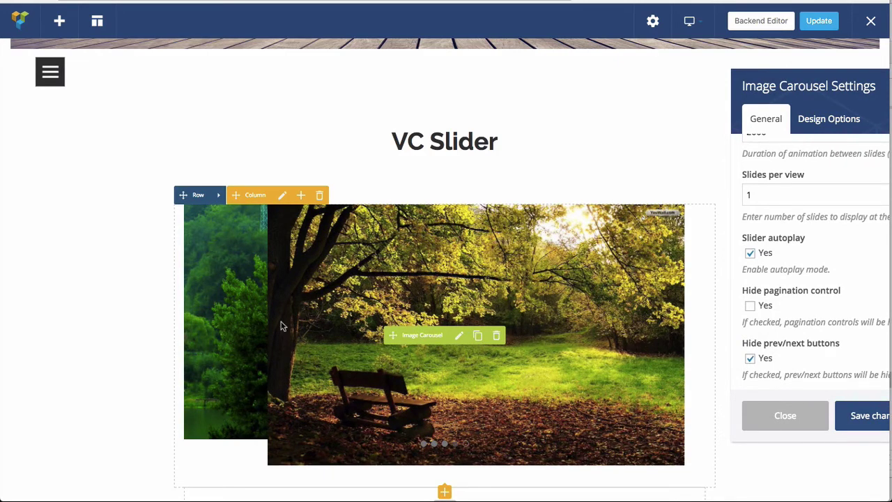
left_click_drag(877, 80, 519, 36)
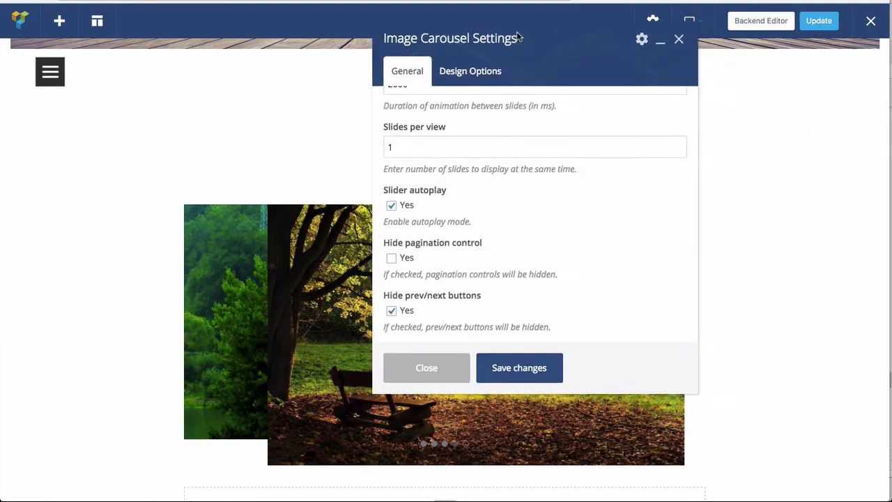
left_click(410, 278)
left_click(412, 332)
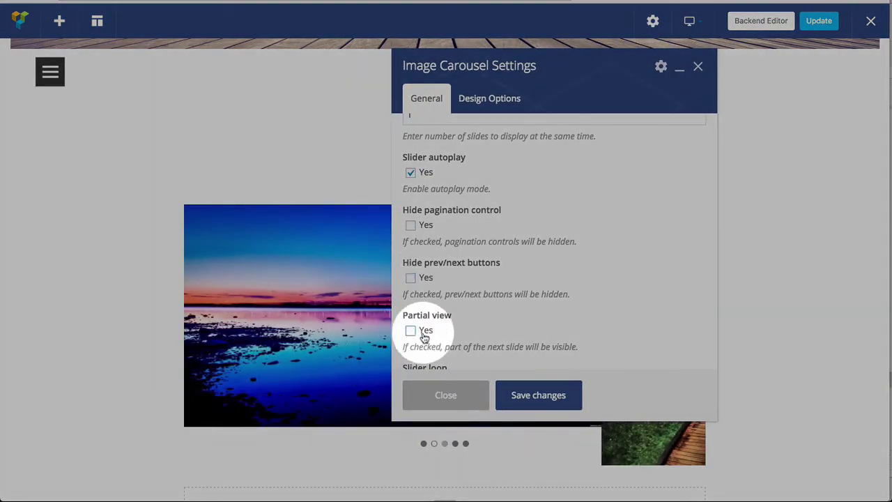
scroll(494, 322, "down", 3)
scroll(492, 319, "up", 4)
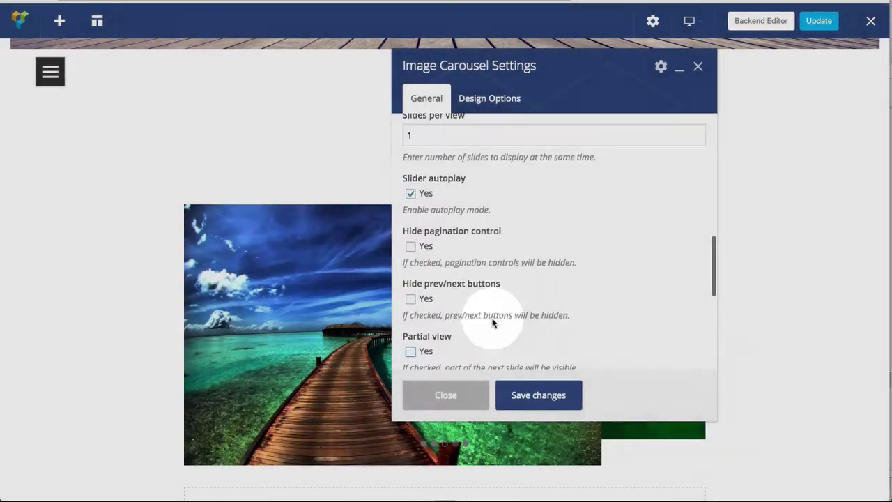
left_click(538, 394)
left_click(697, 65)
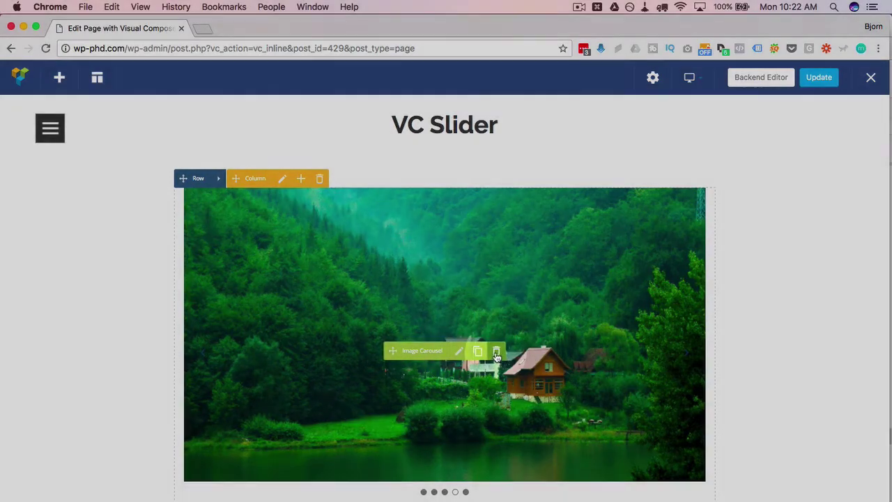
left_click(496, 352)
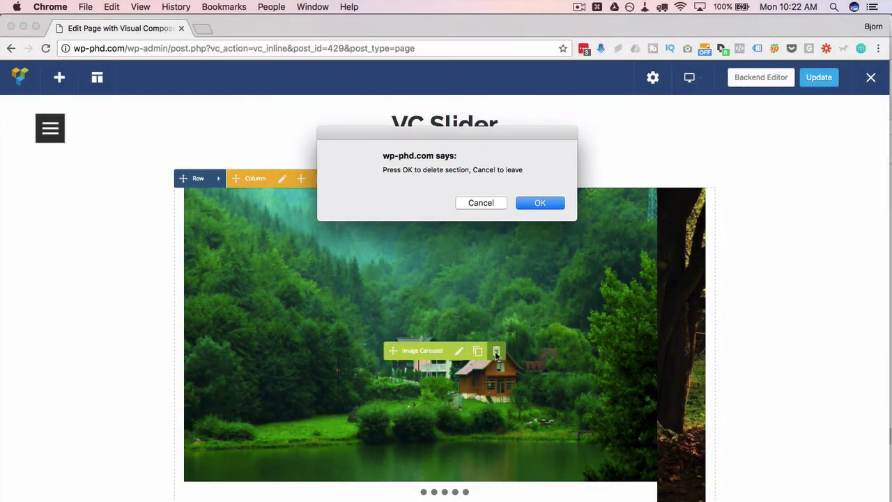
left_click(482, 204)
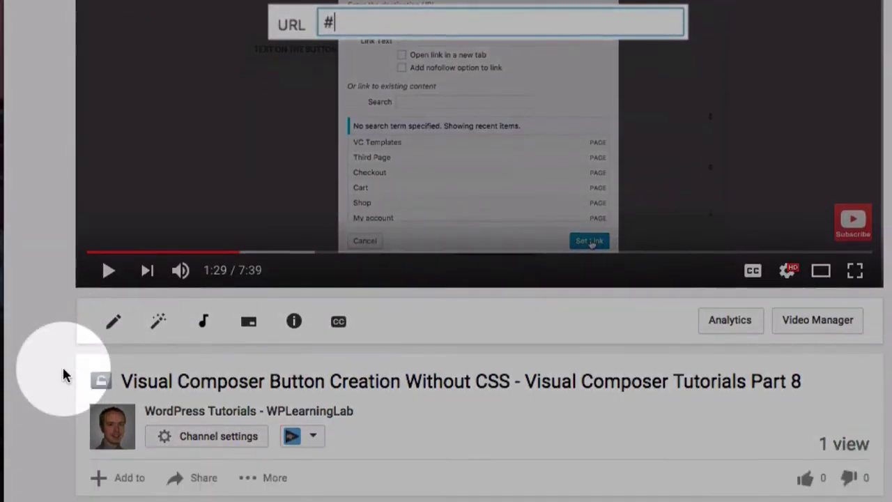
scroll(62, 375, "down", 4)
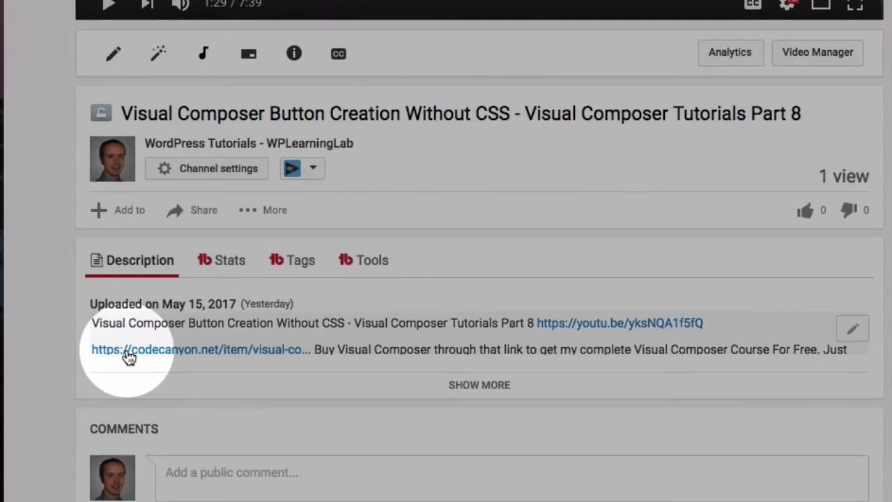
- Follow the video description's codecanyon.net link to the Visual Composer item page
left_click(128, 354)
scroll(127, 251, "down", 2)
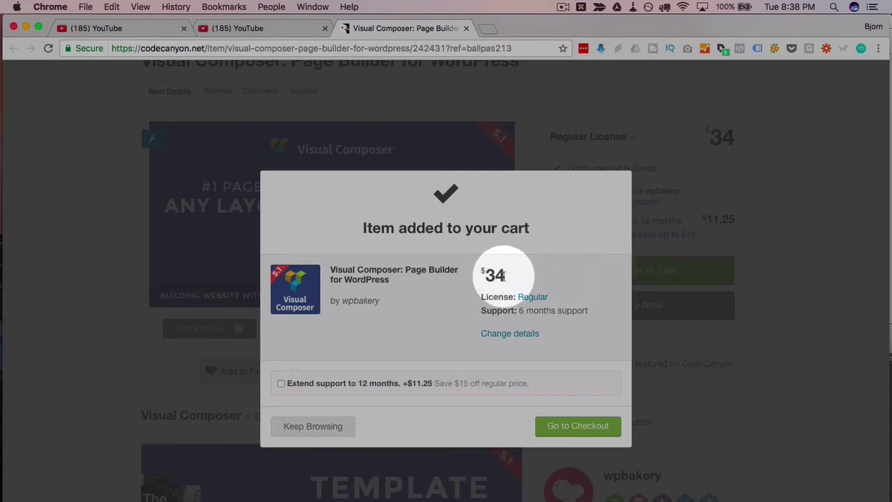
- Keep the regular licence with 6 months support, without extended support, and go to checkout
left_click(282, 384)
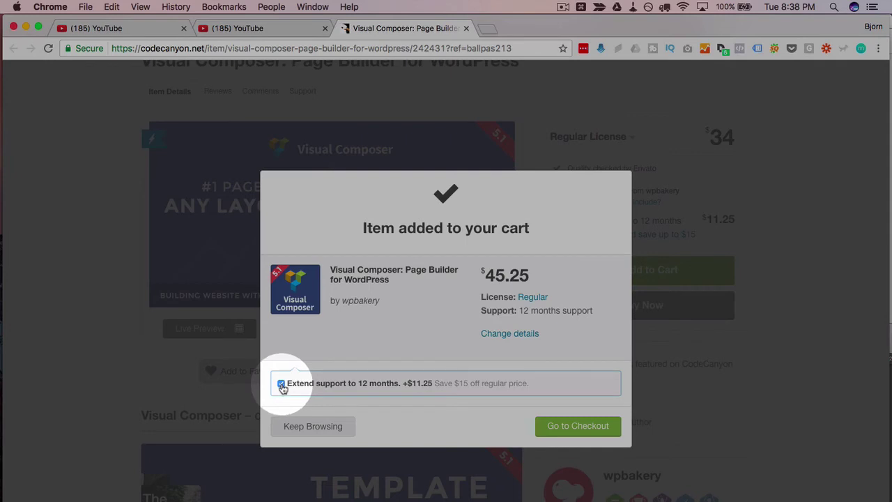
left_click(281, 384)
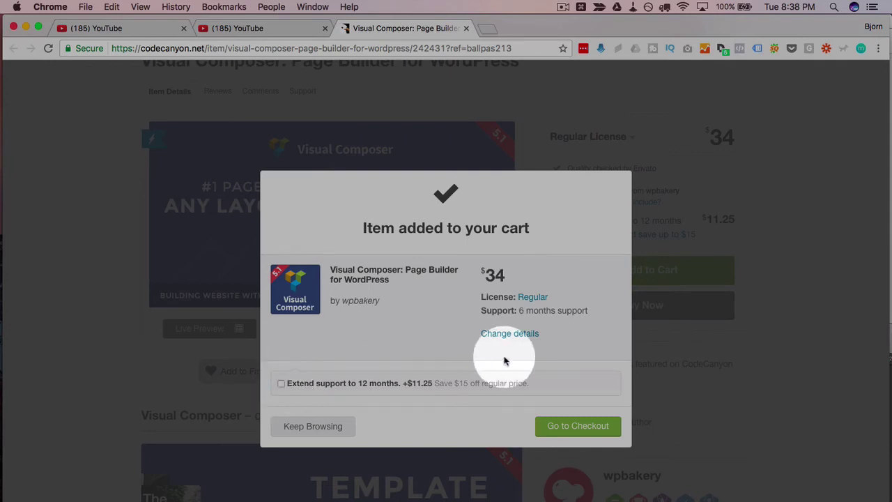
left_click(566, 426)
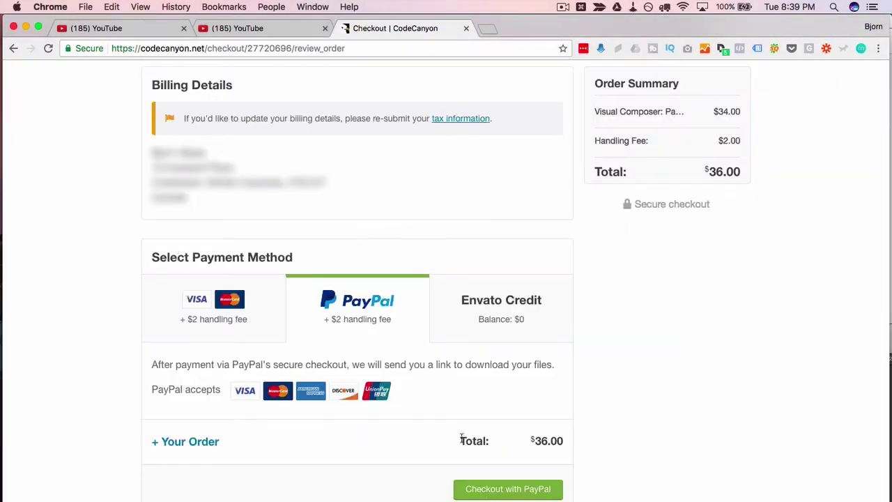
- Pay the $36.00 order through PayPal, logging in with the account password
left_click(497, 489)
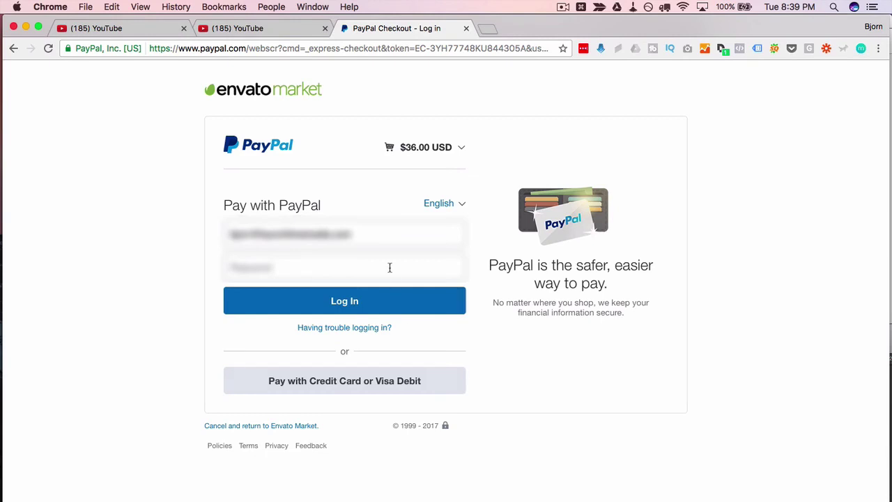
left_click(389, 268)
type("**********")
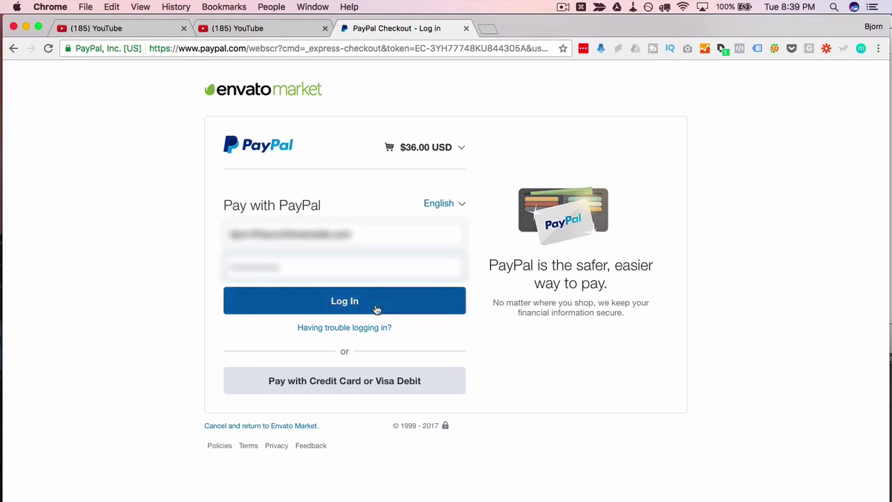
left_click(376, 309)
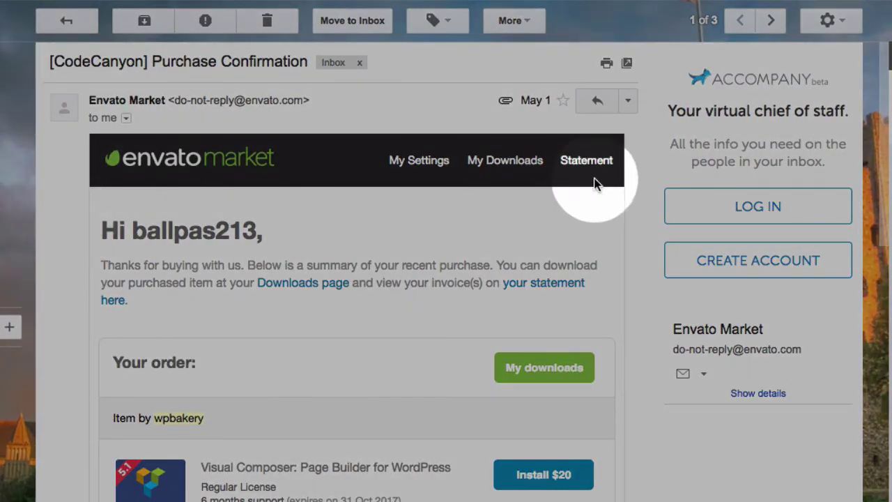
- Forward the CodeCanyon purchase confirmation email to the second account's e-mail address
left_click(628, 101)
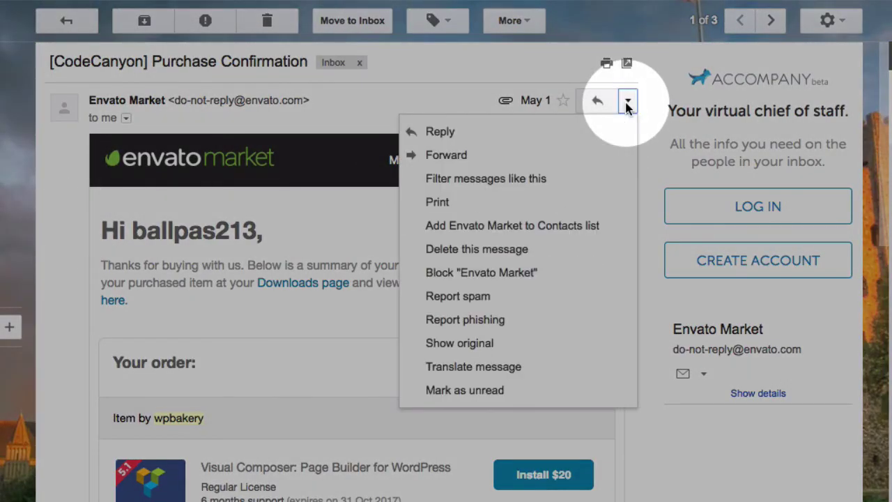
left_click(469, 164)
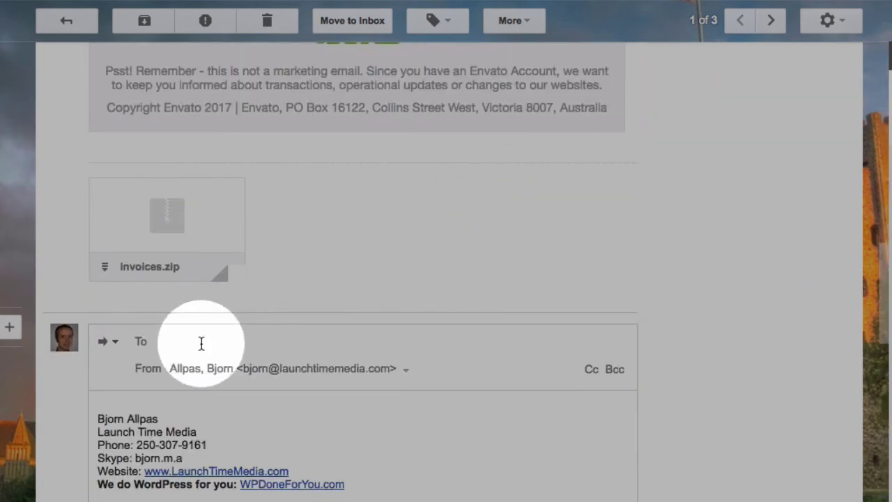
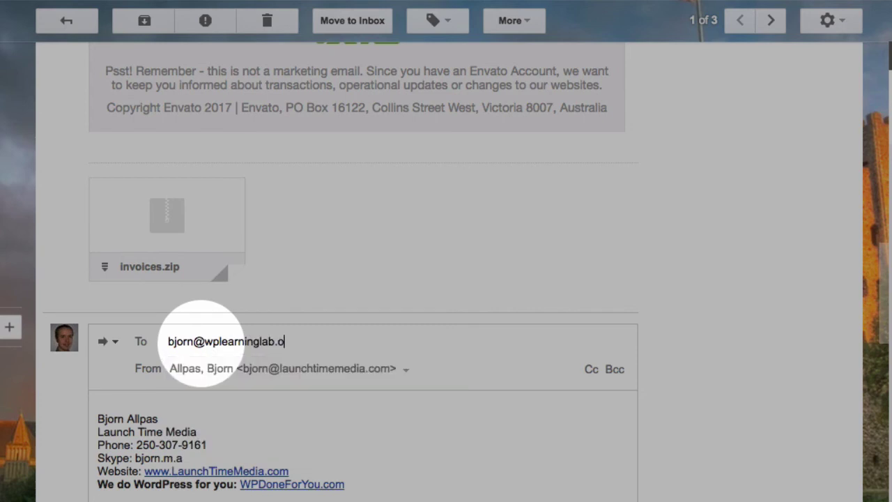
left_click(243, 380)
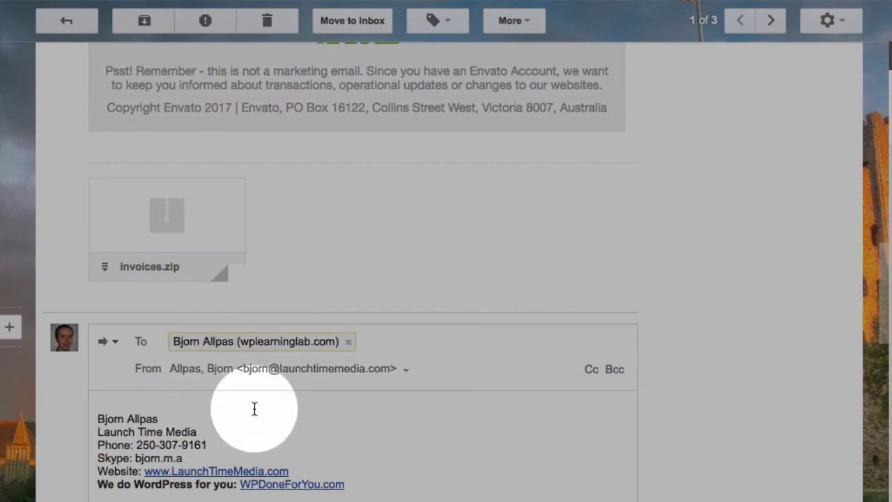
scroll(259, 258, "down", 10)
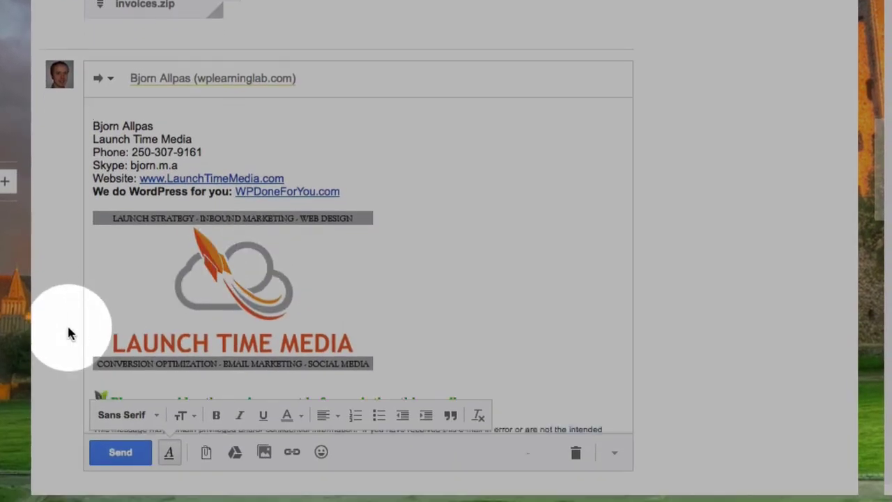
scroll(129, 278, "down", 5)
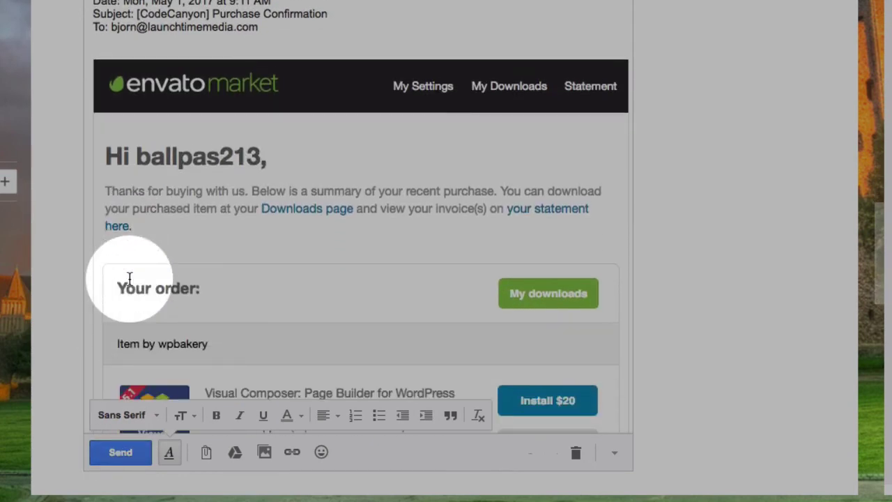